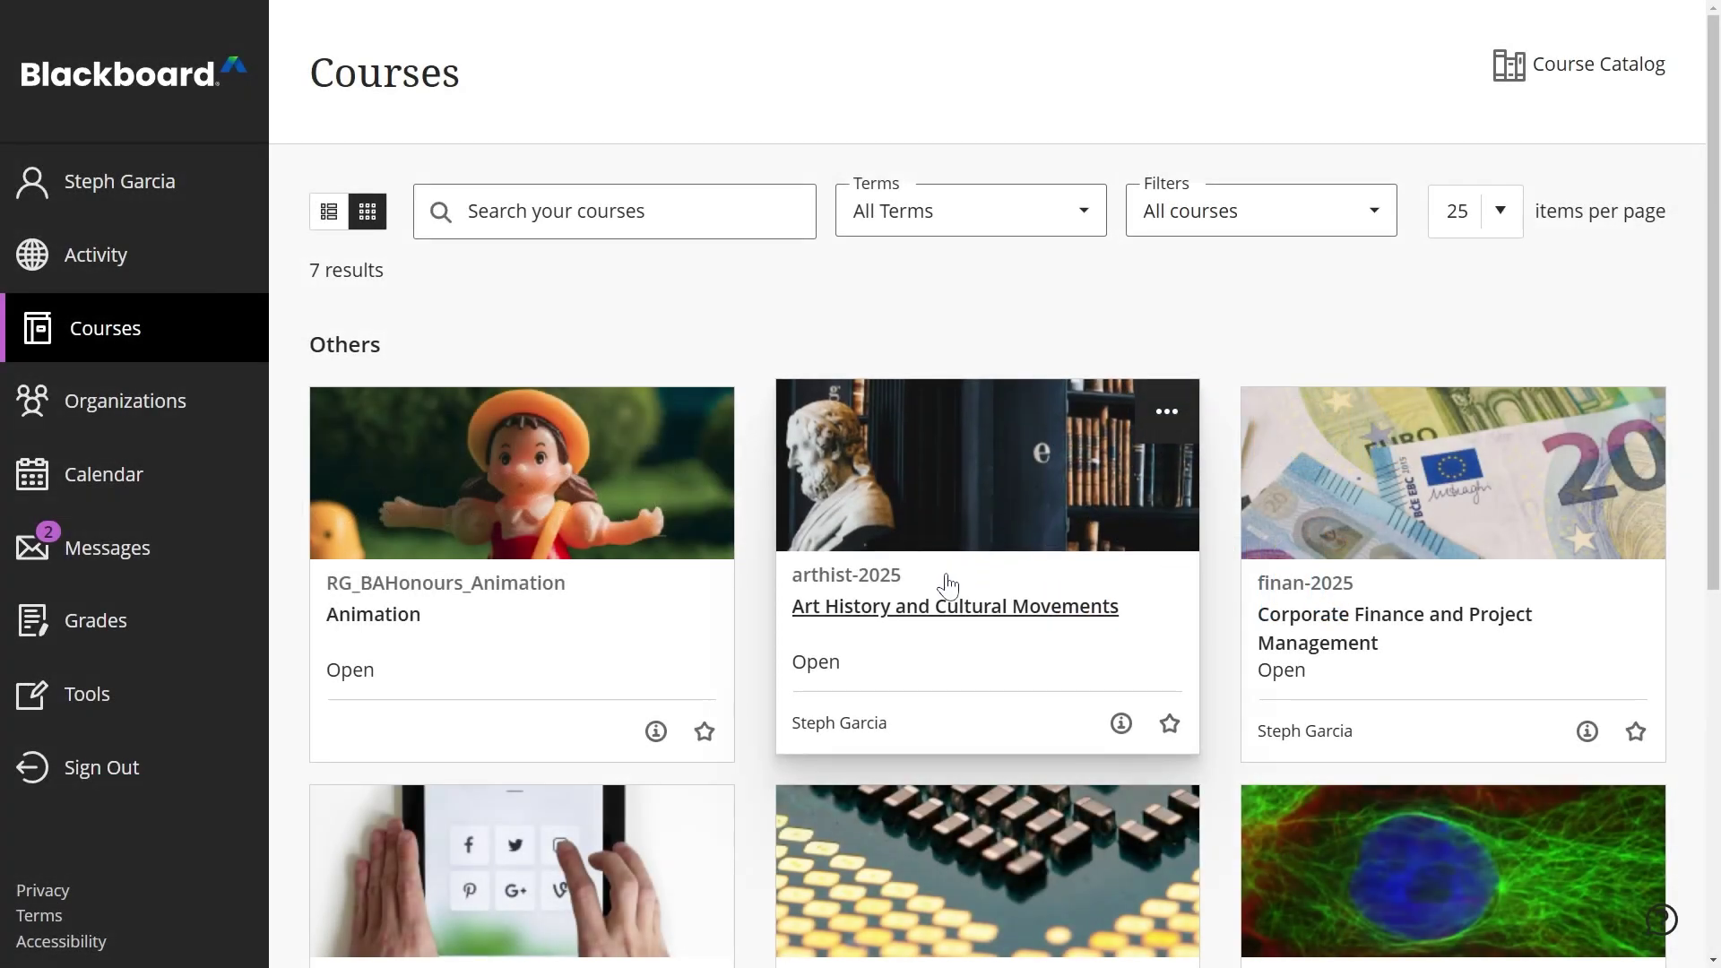
Open the Art and History and Cultural Movements course from its card on the Courses page.
left_click(930, 616)
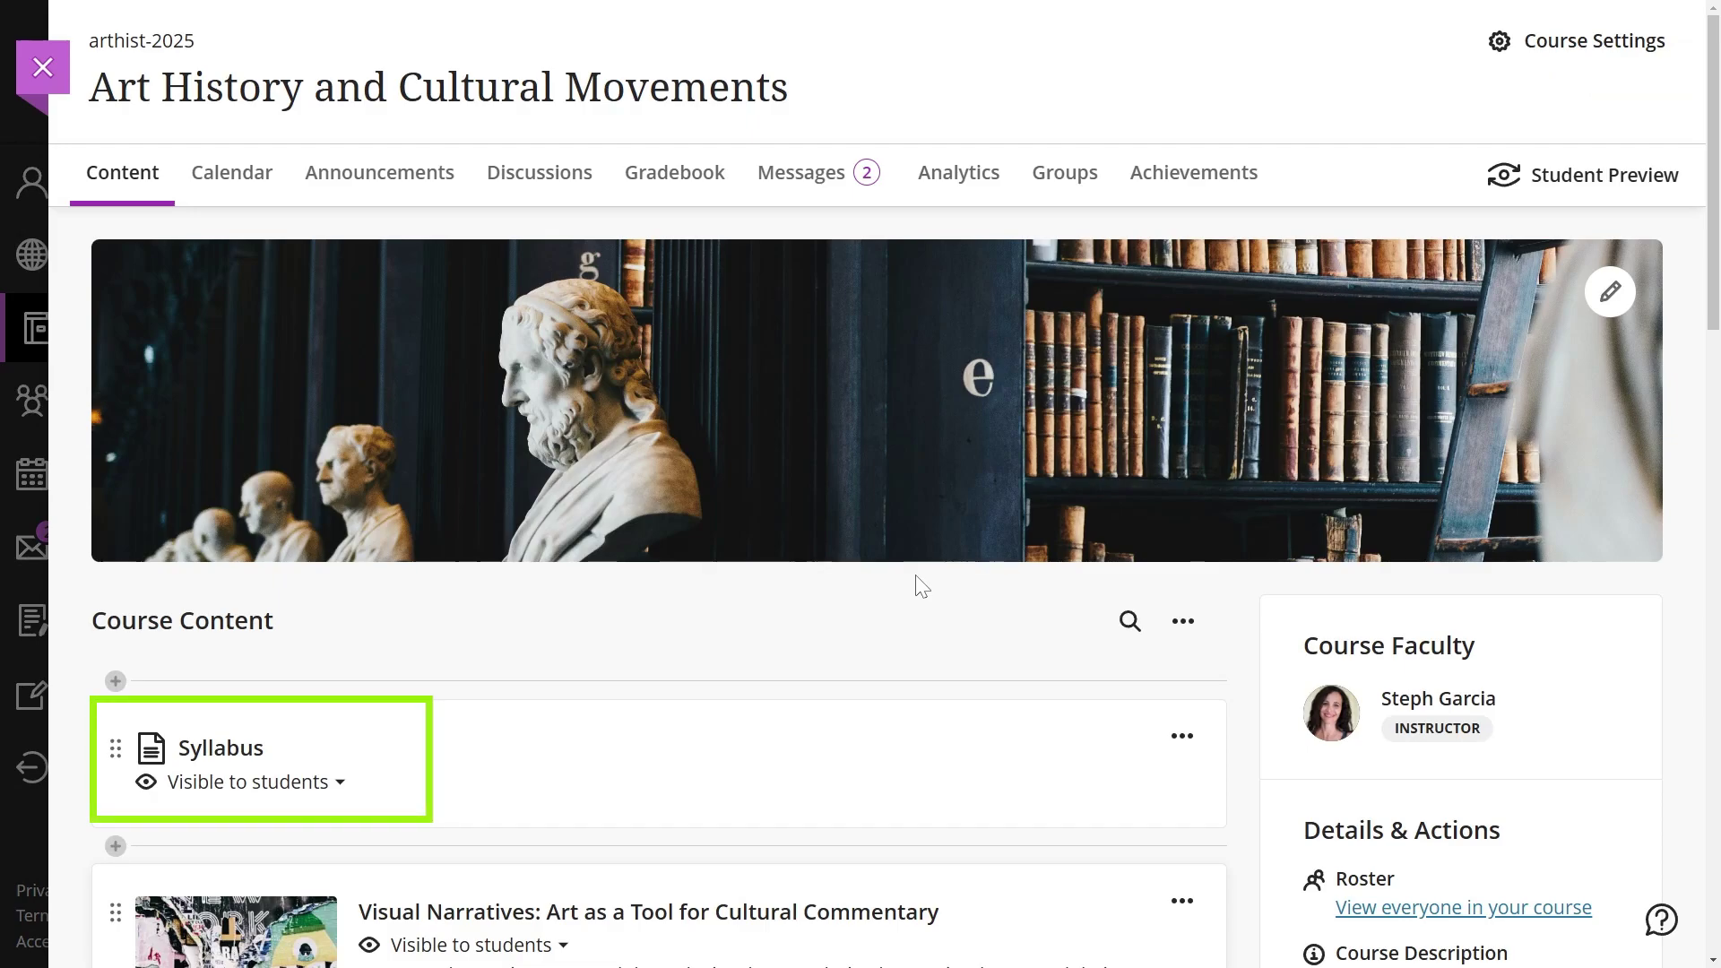
left_click(215, 748)
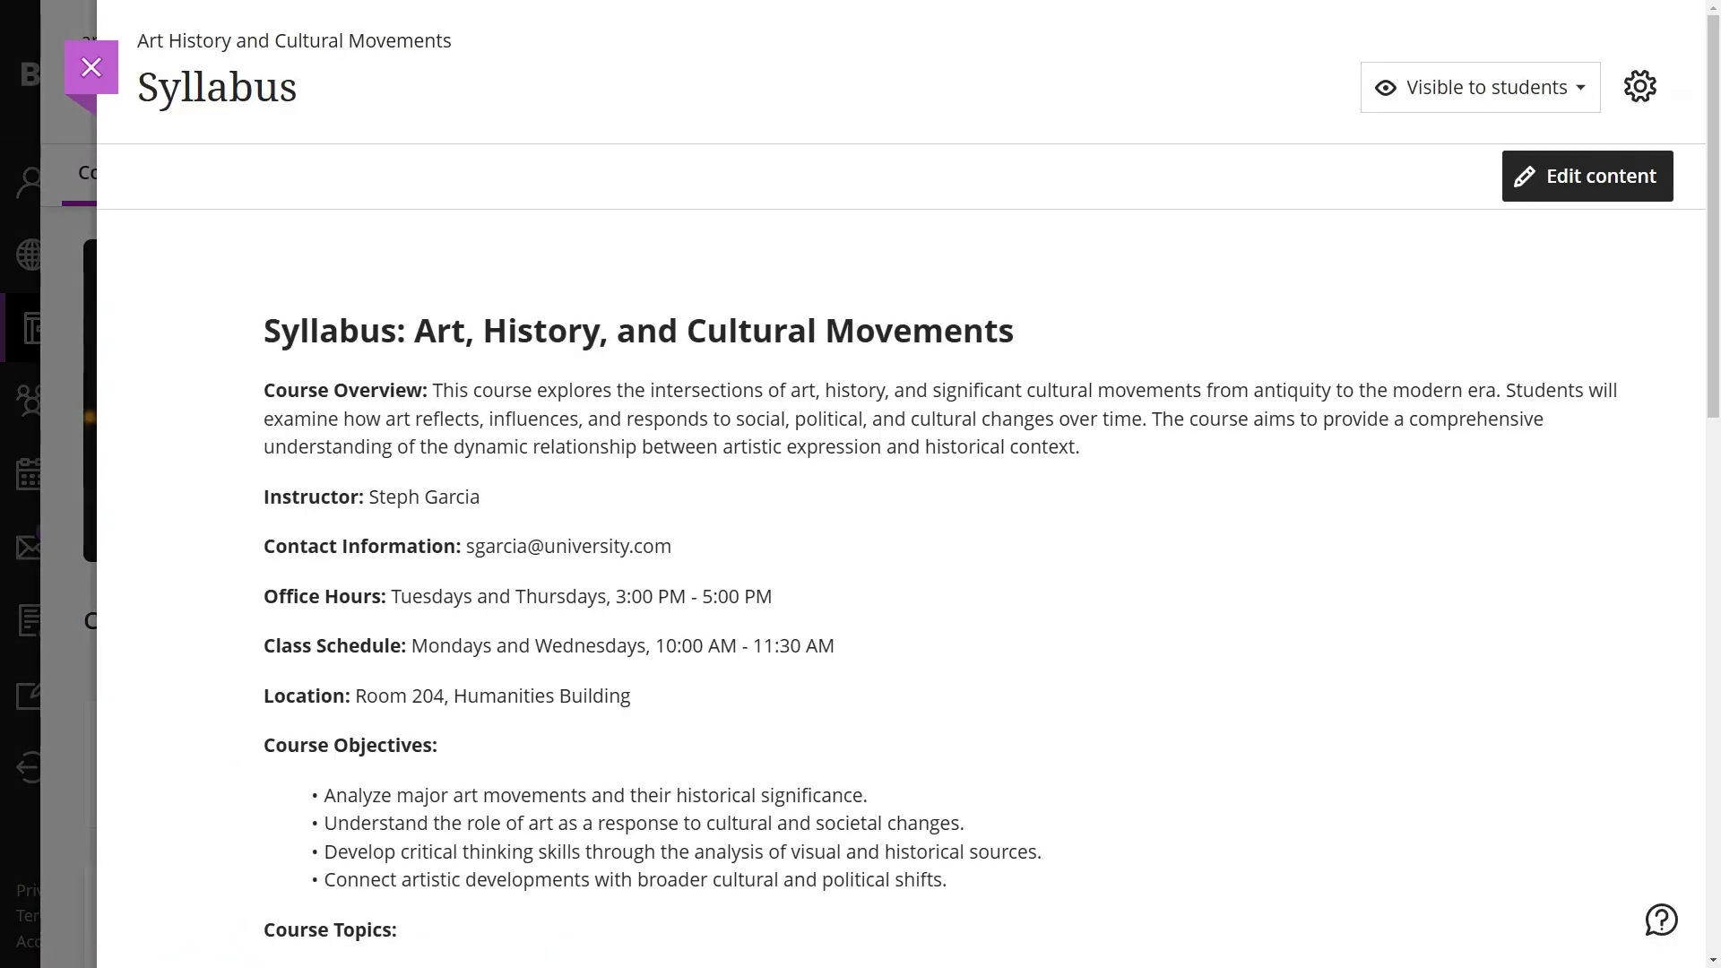
scroll(896, 516, "down", 12)
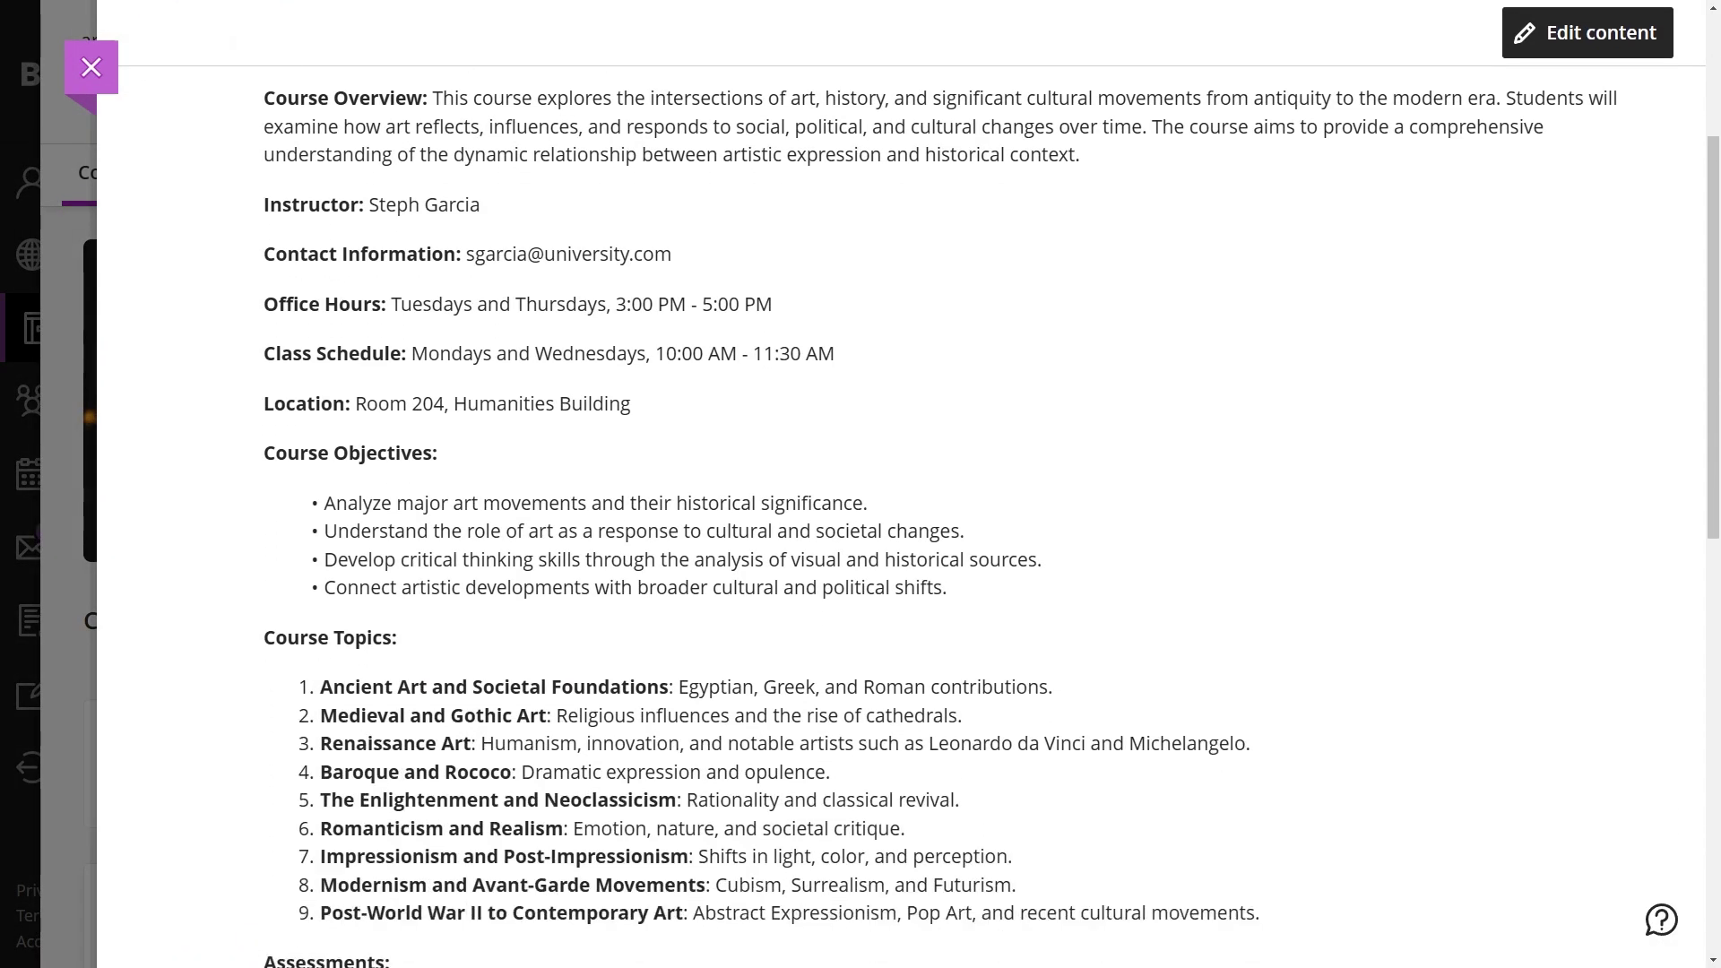
scroll(896, 516, "down", 2)
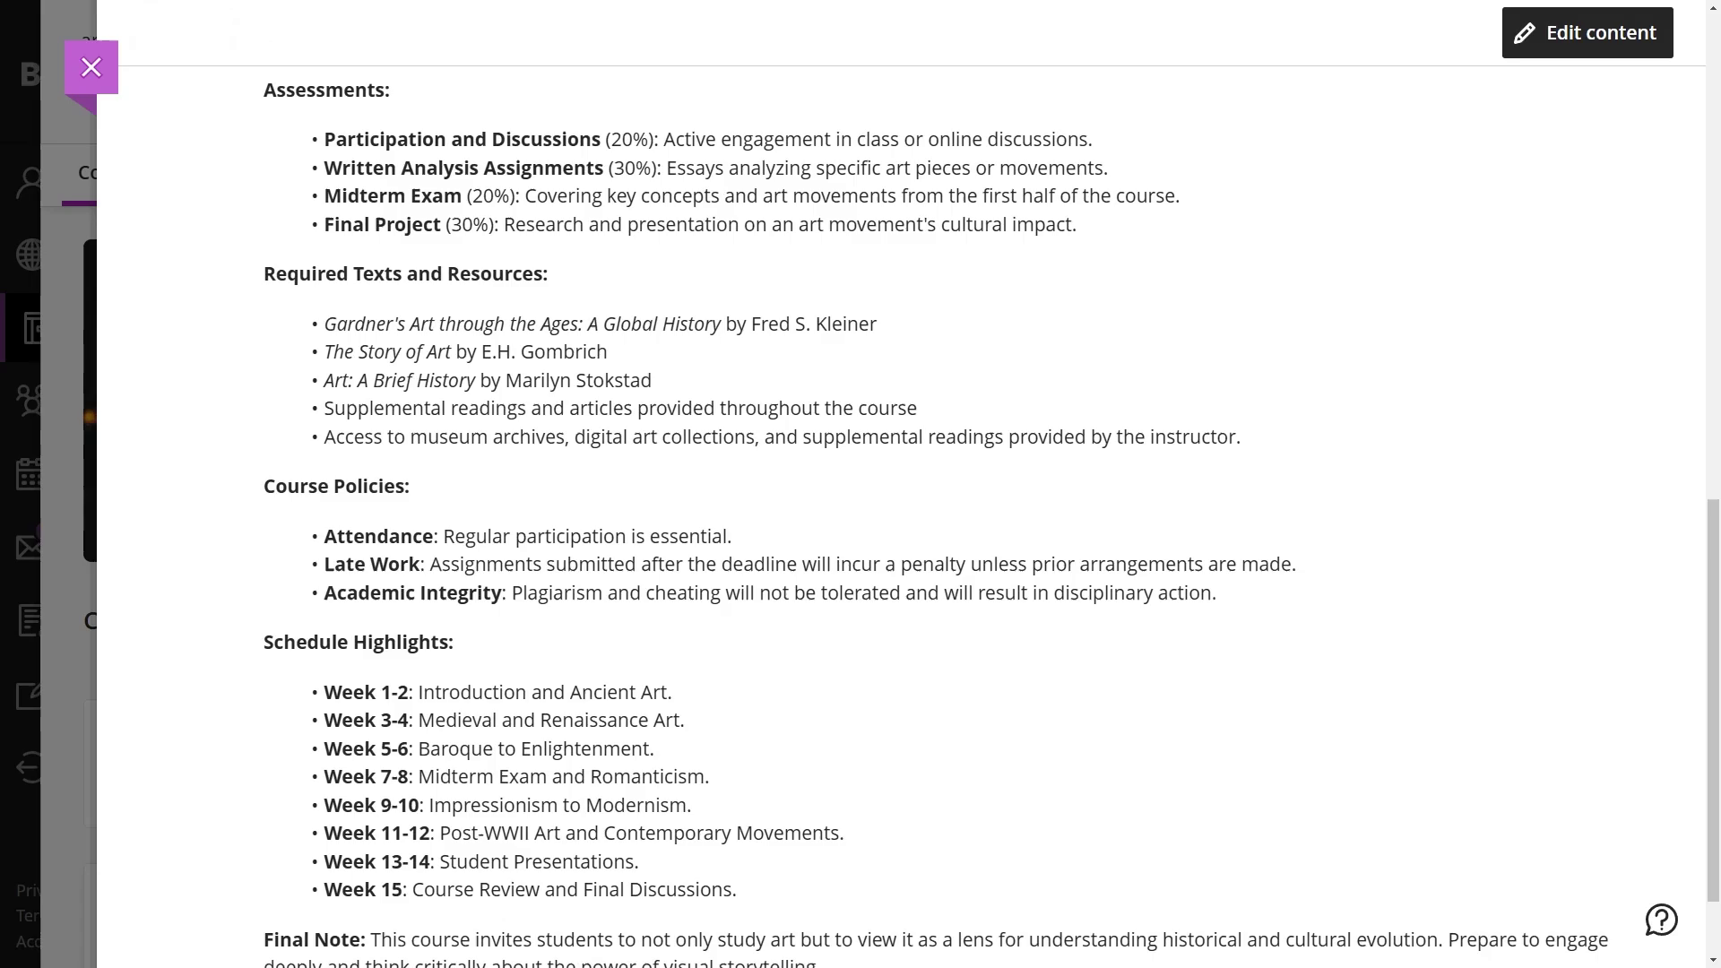
scroll(897, 516, "up", 14)
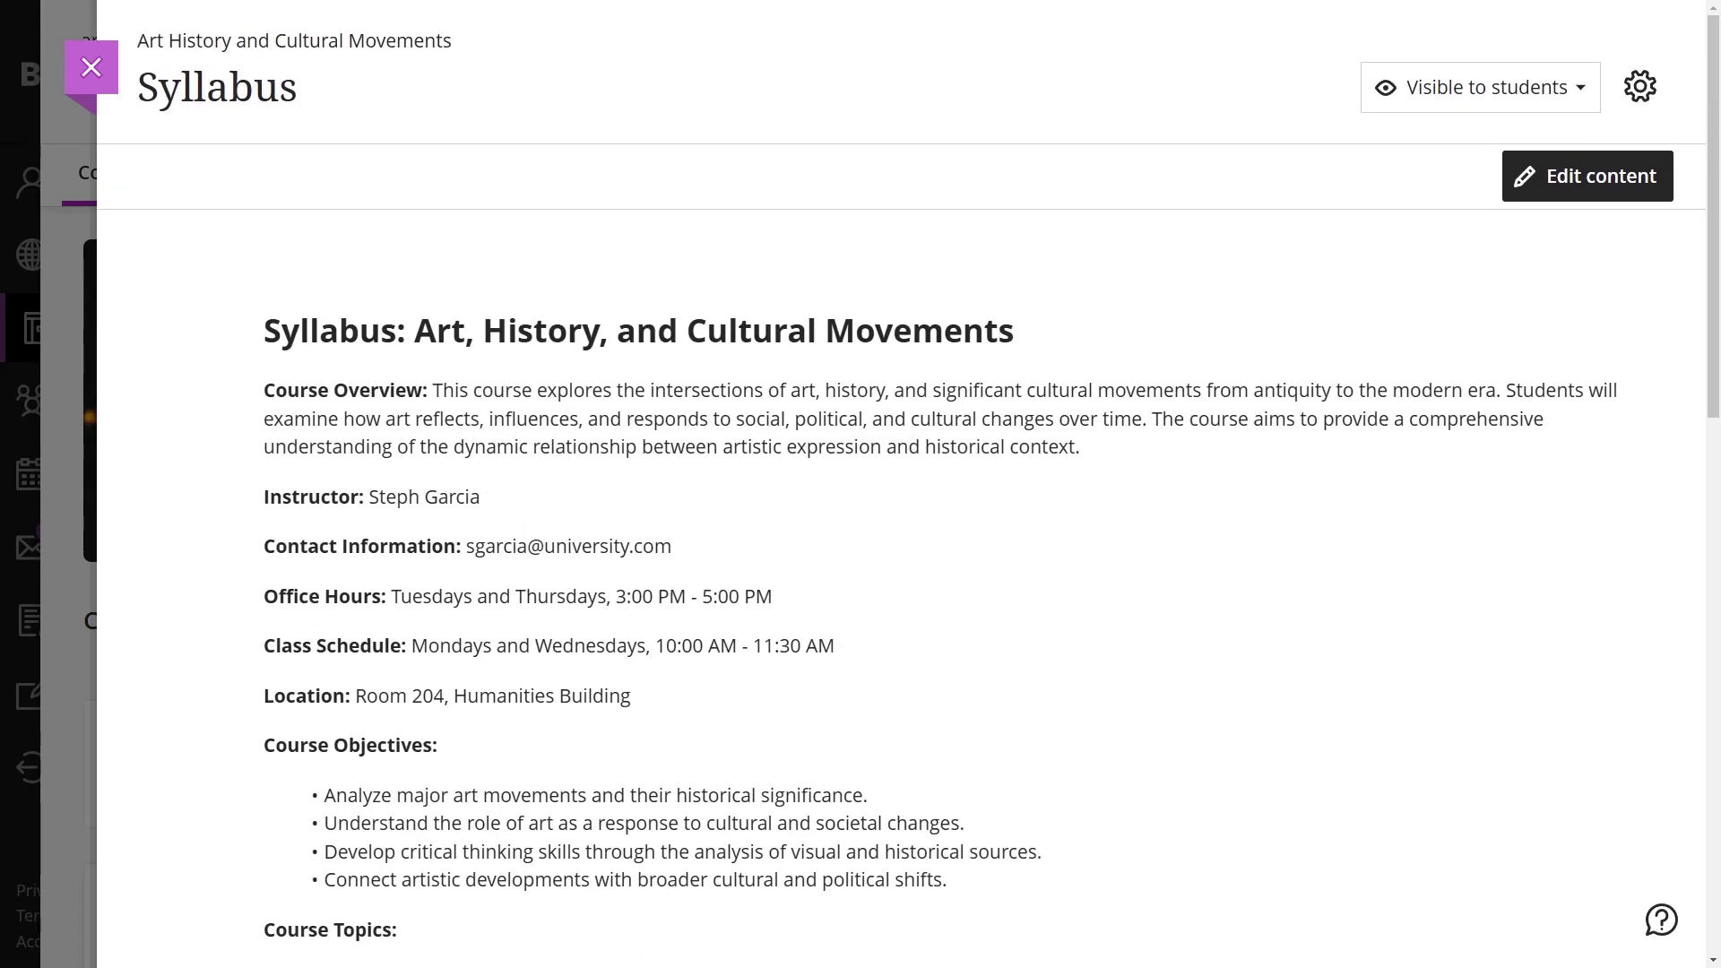
left_click(90, 68)
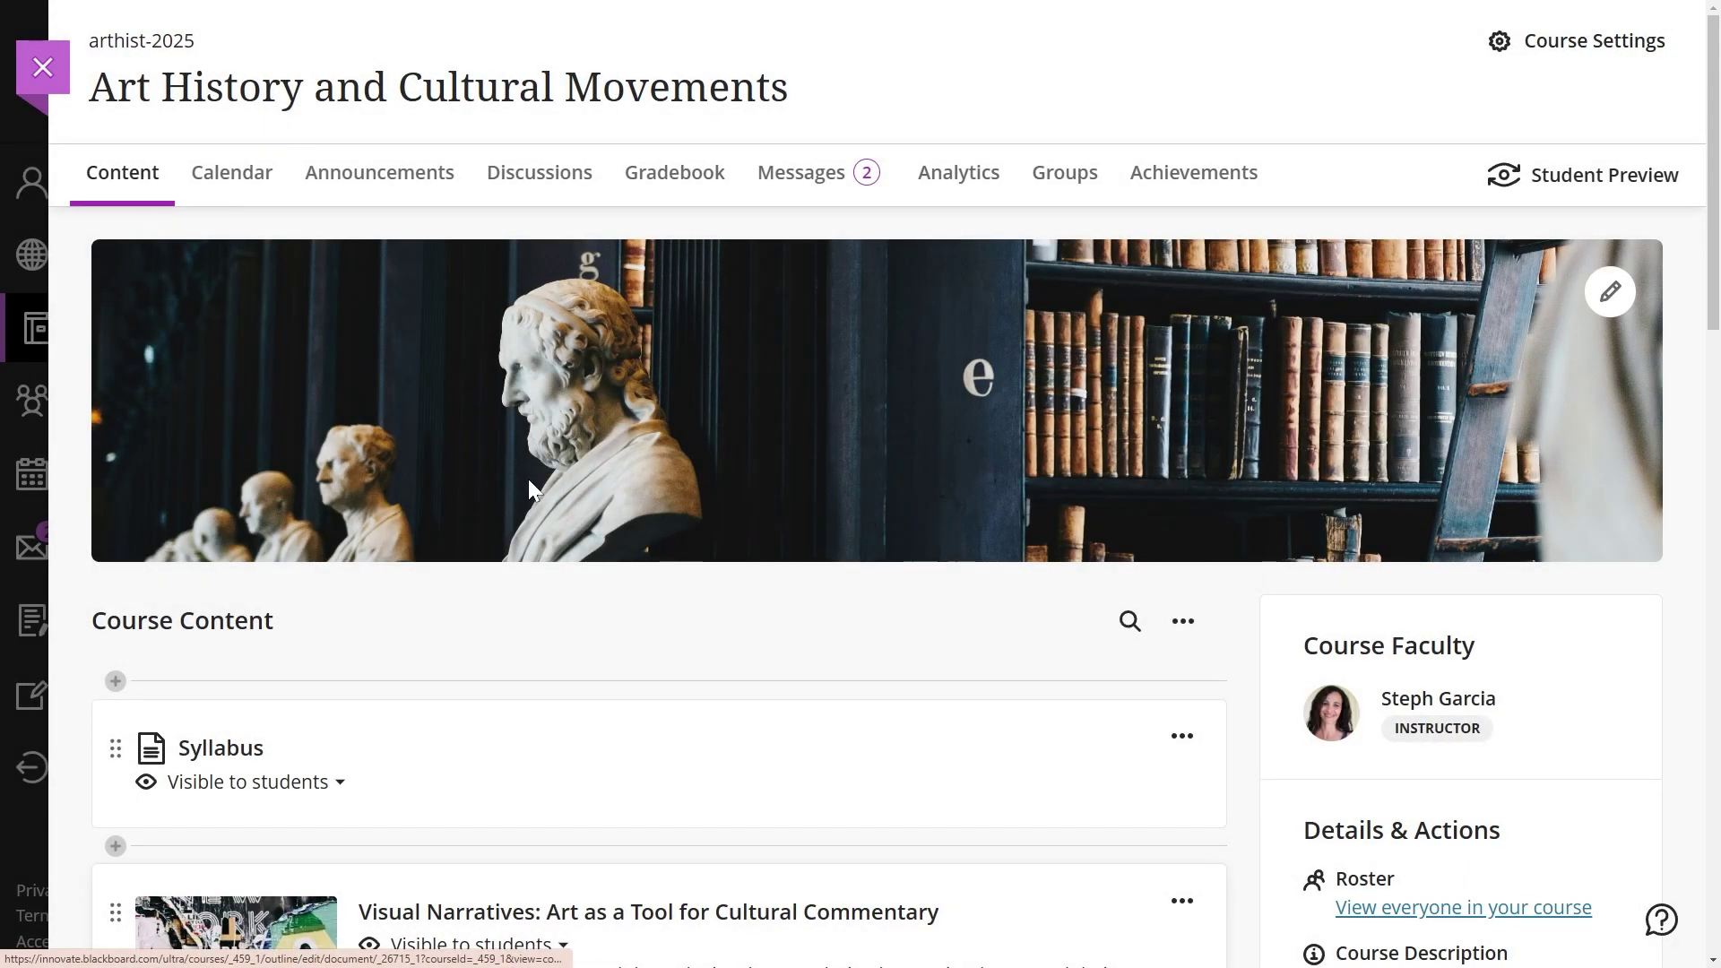
scroll(529, 489, "down", 3)
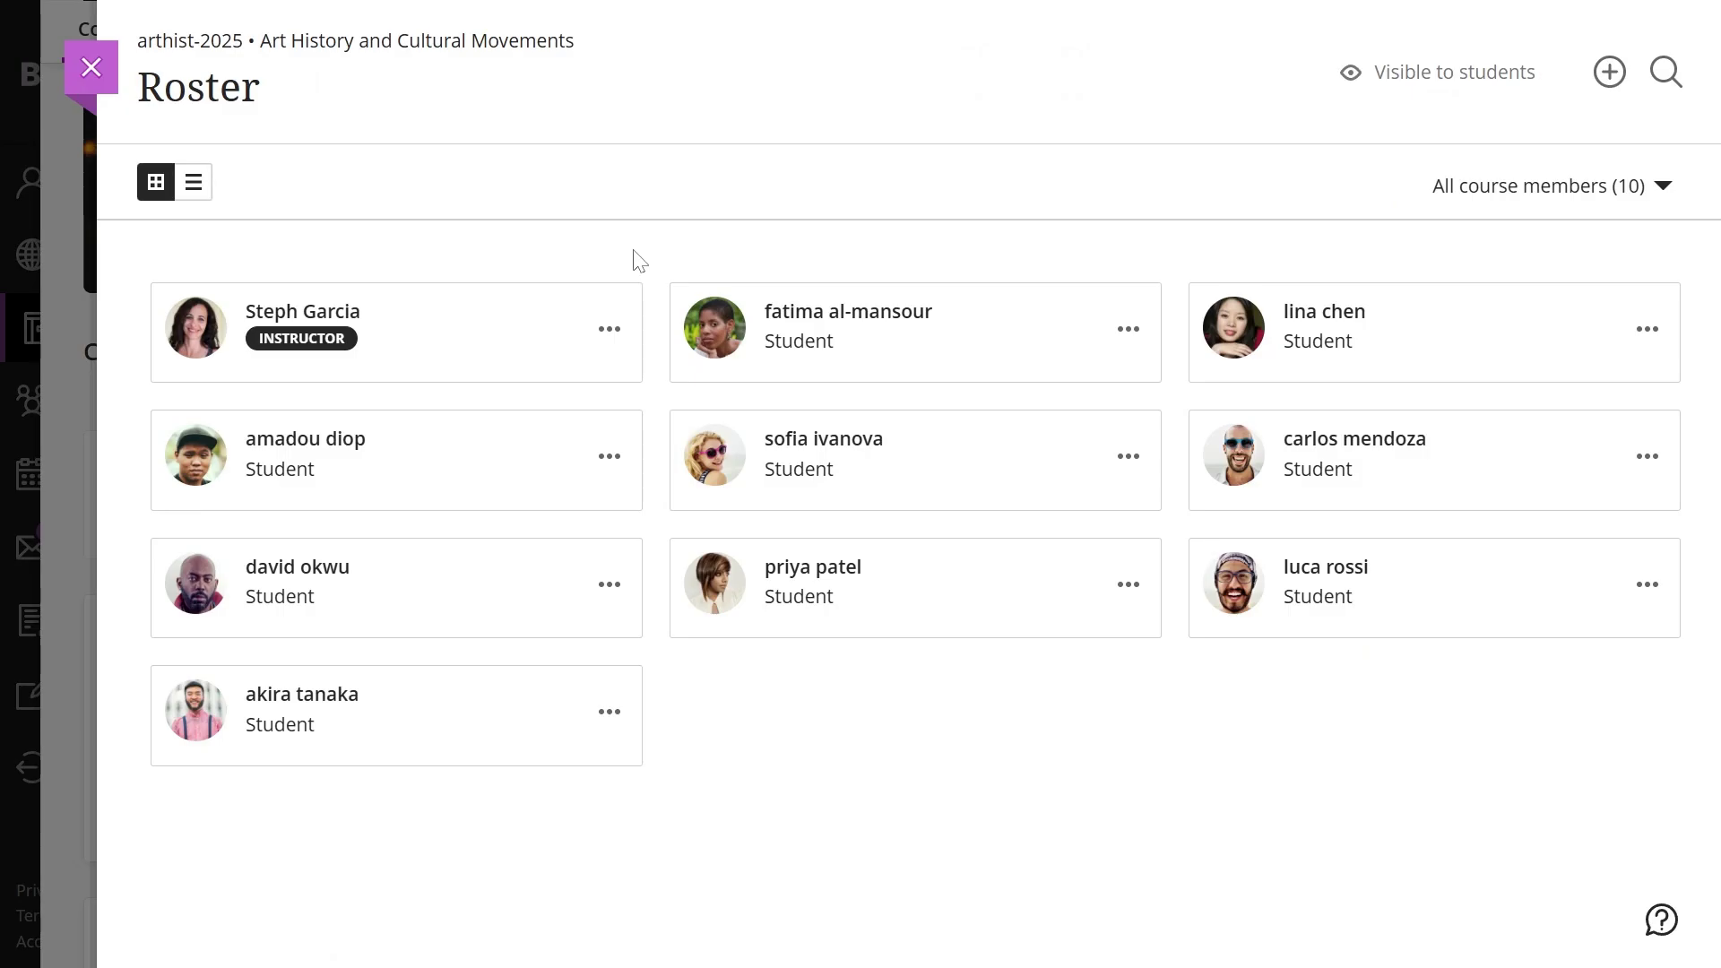
left_click(83, 72)
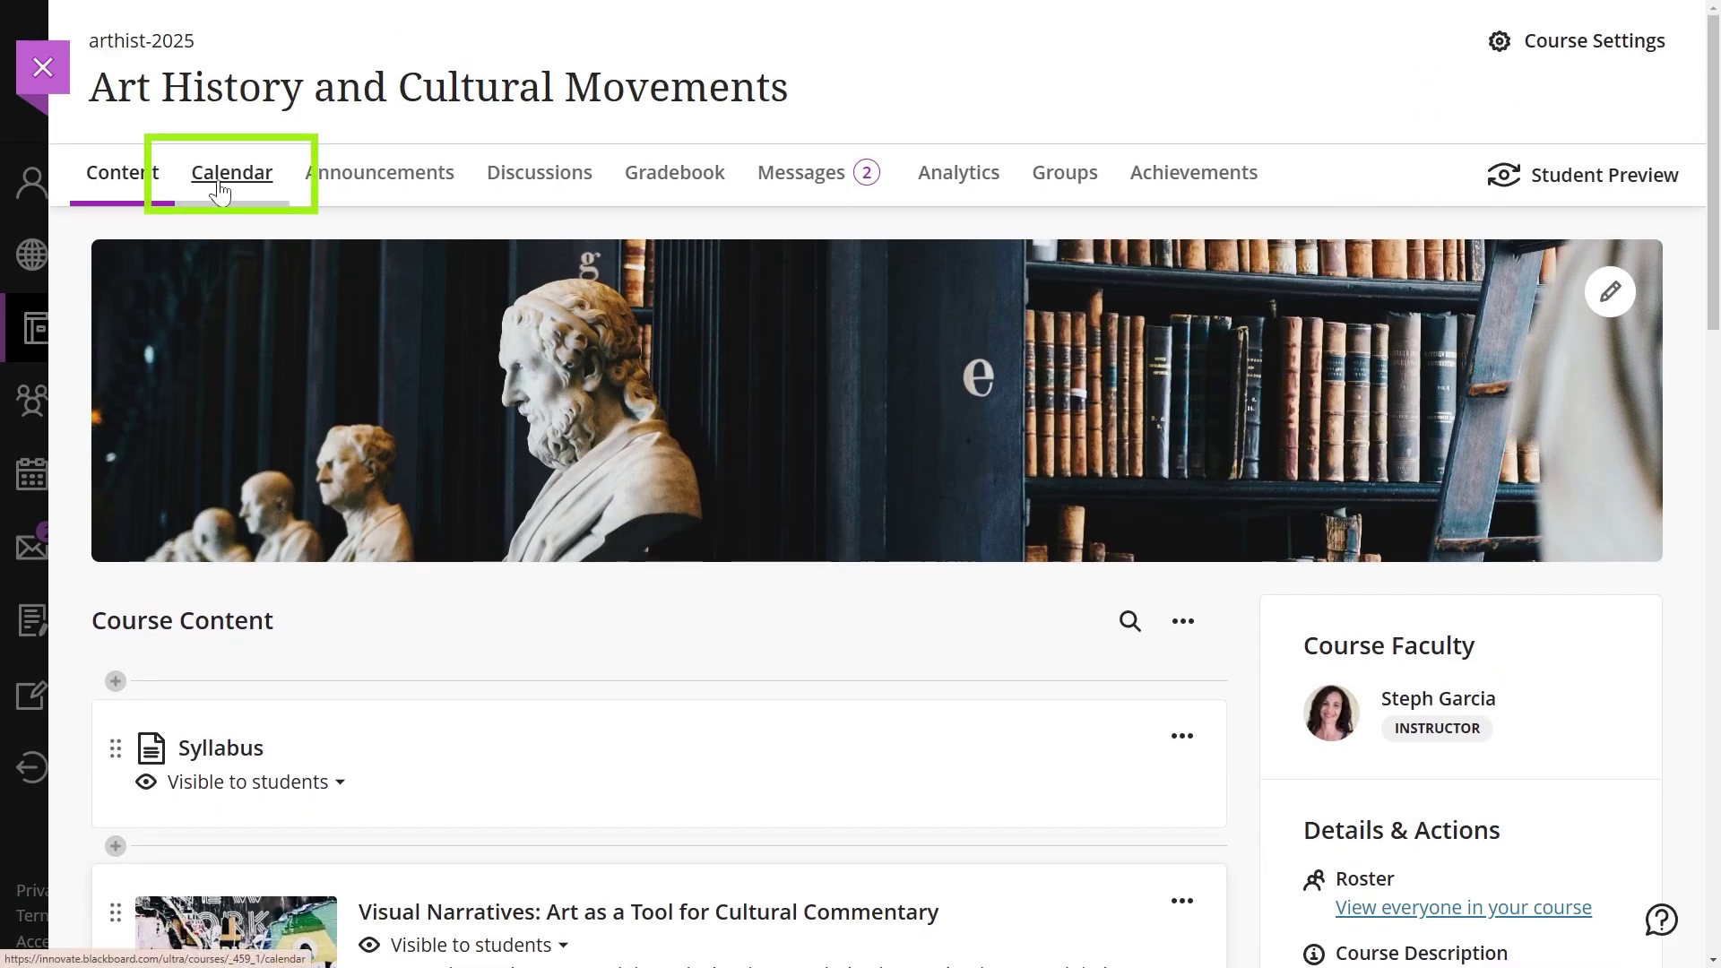
Show the course calendar in Month view for November 2024 and scroll through it.
left_click(220, 190)
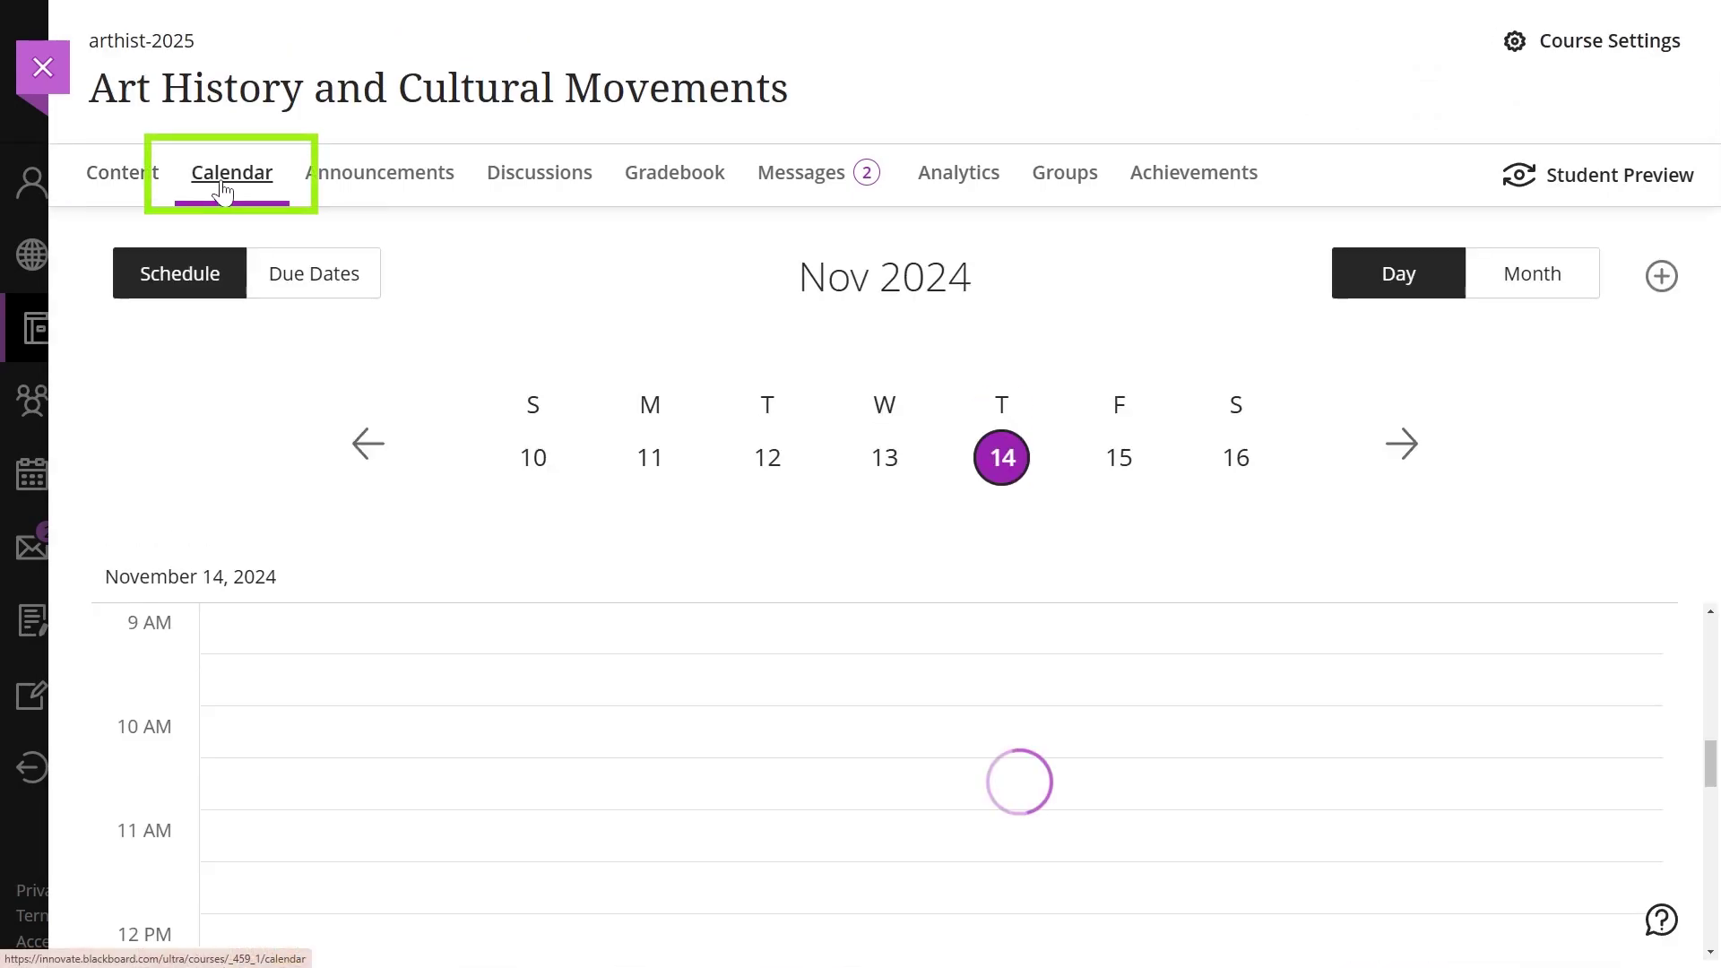
left_click(1558, 293)
scroll(1257, 505, "down", 4)
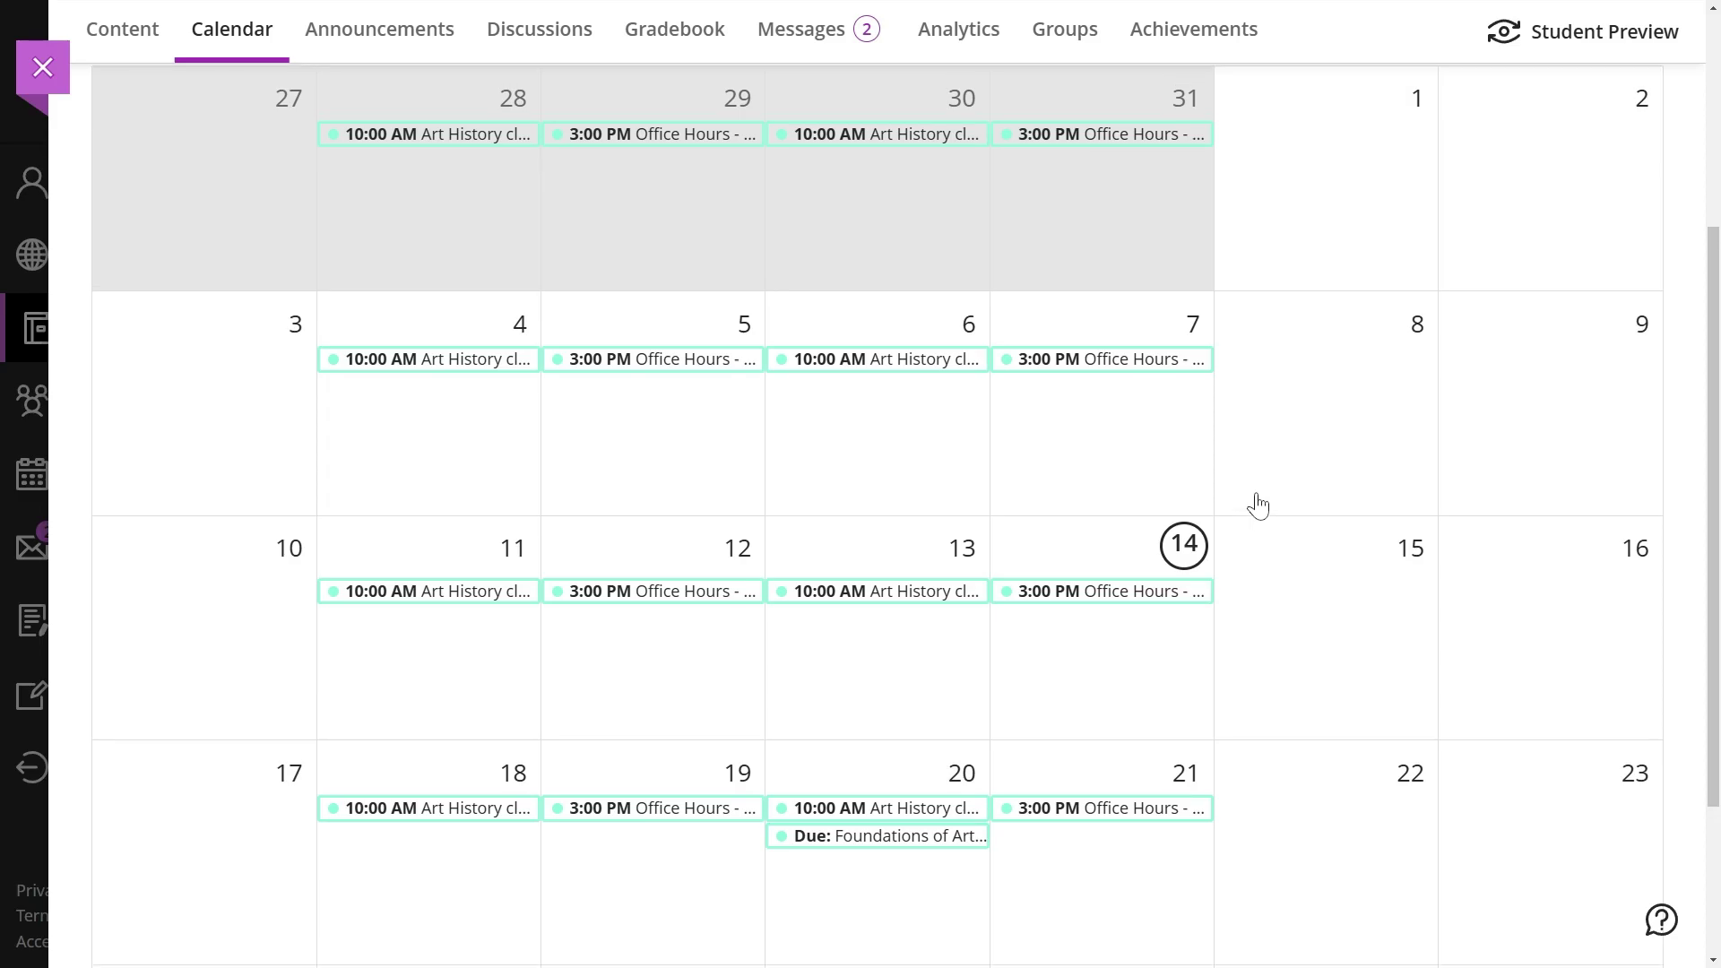
scroll(1259, 507, "up", 4)
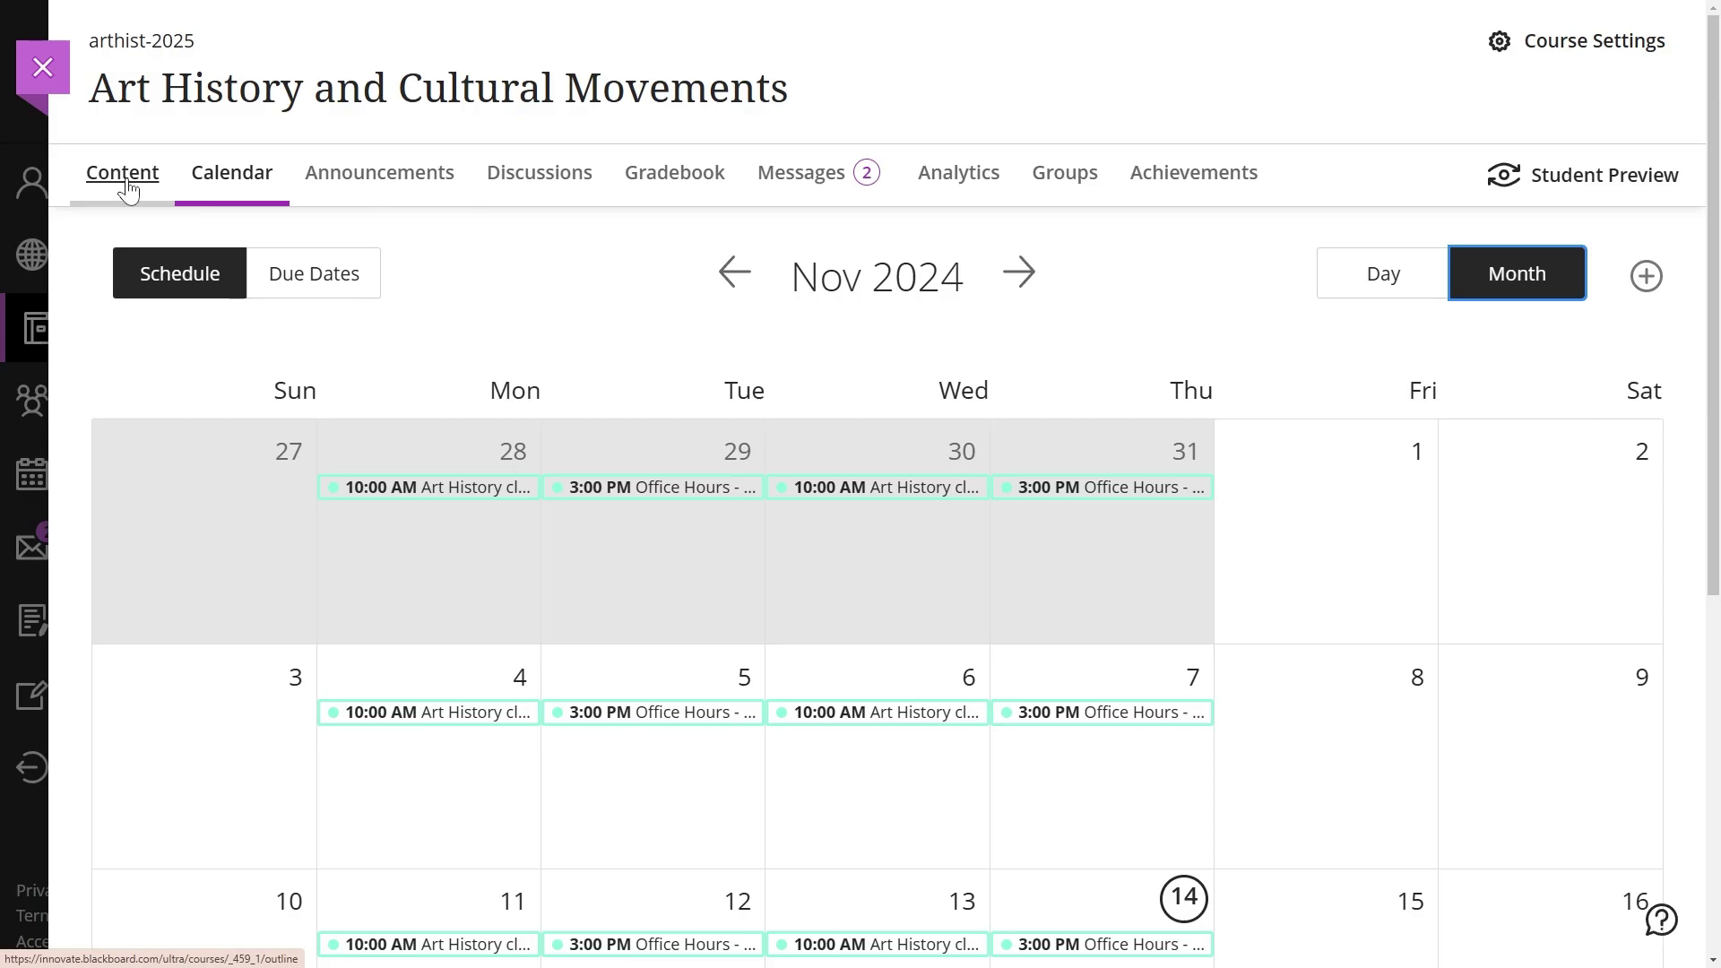
View the three posted course announcements, then go to the course Messages page.
left_click(409, 191)
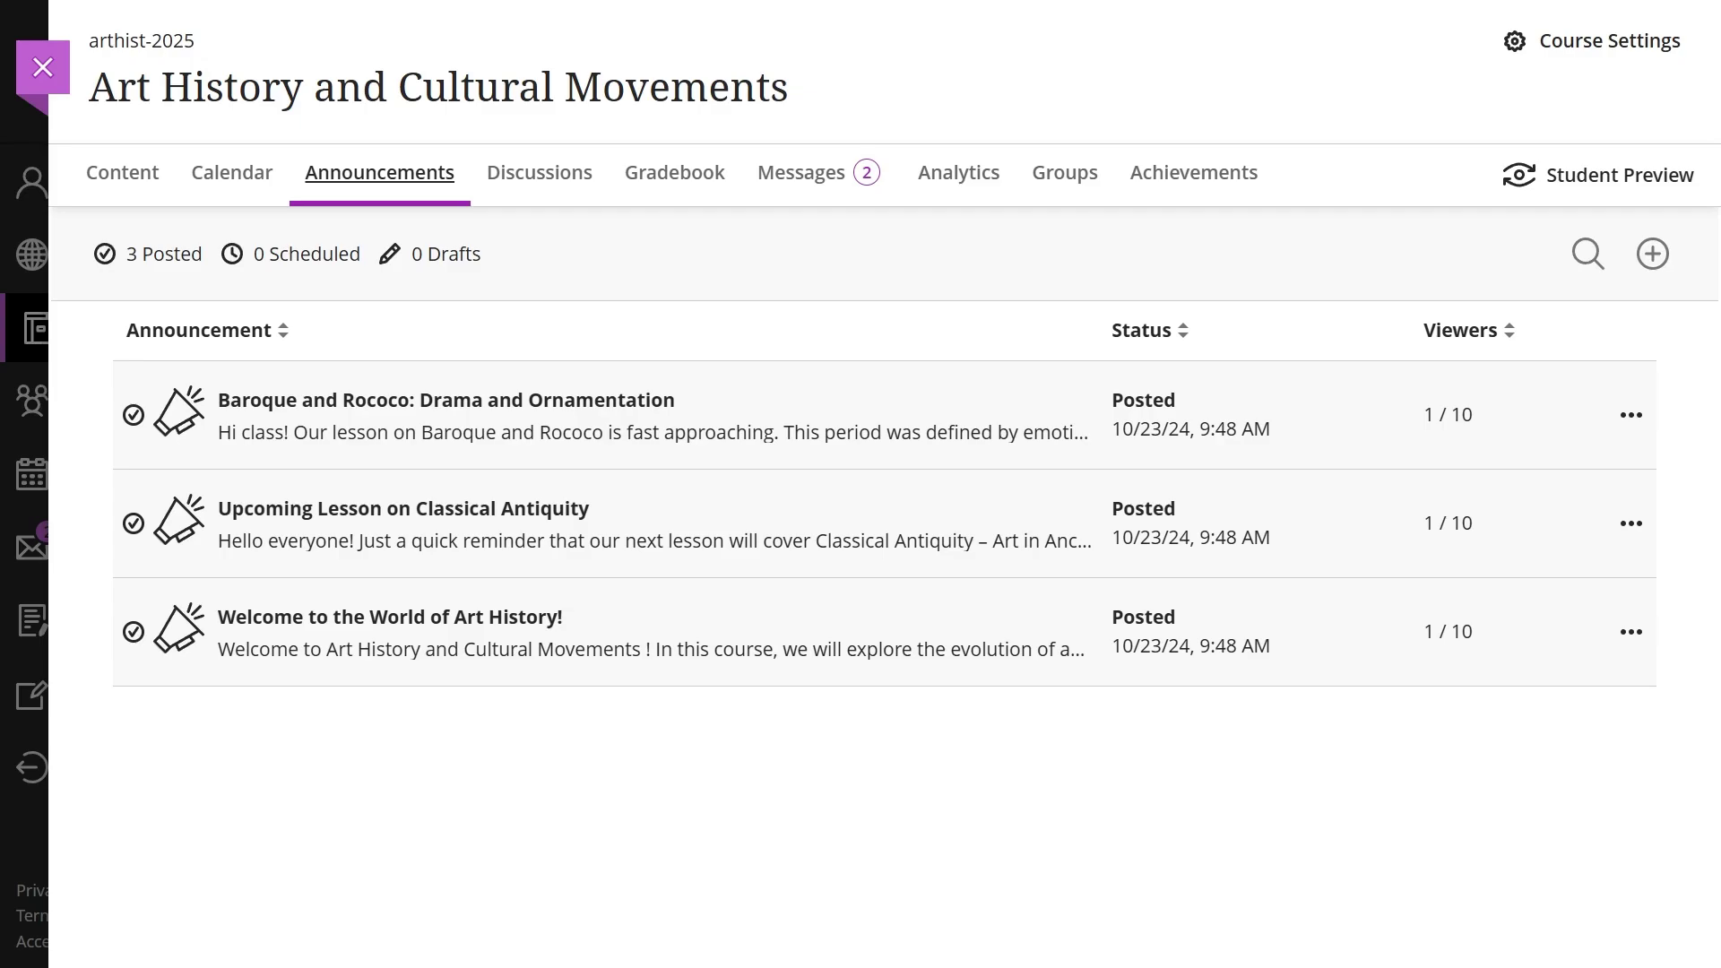
left_click(823, 177)
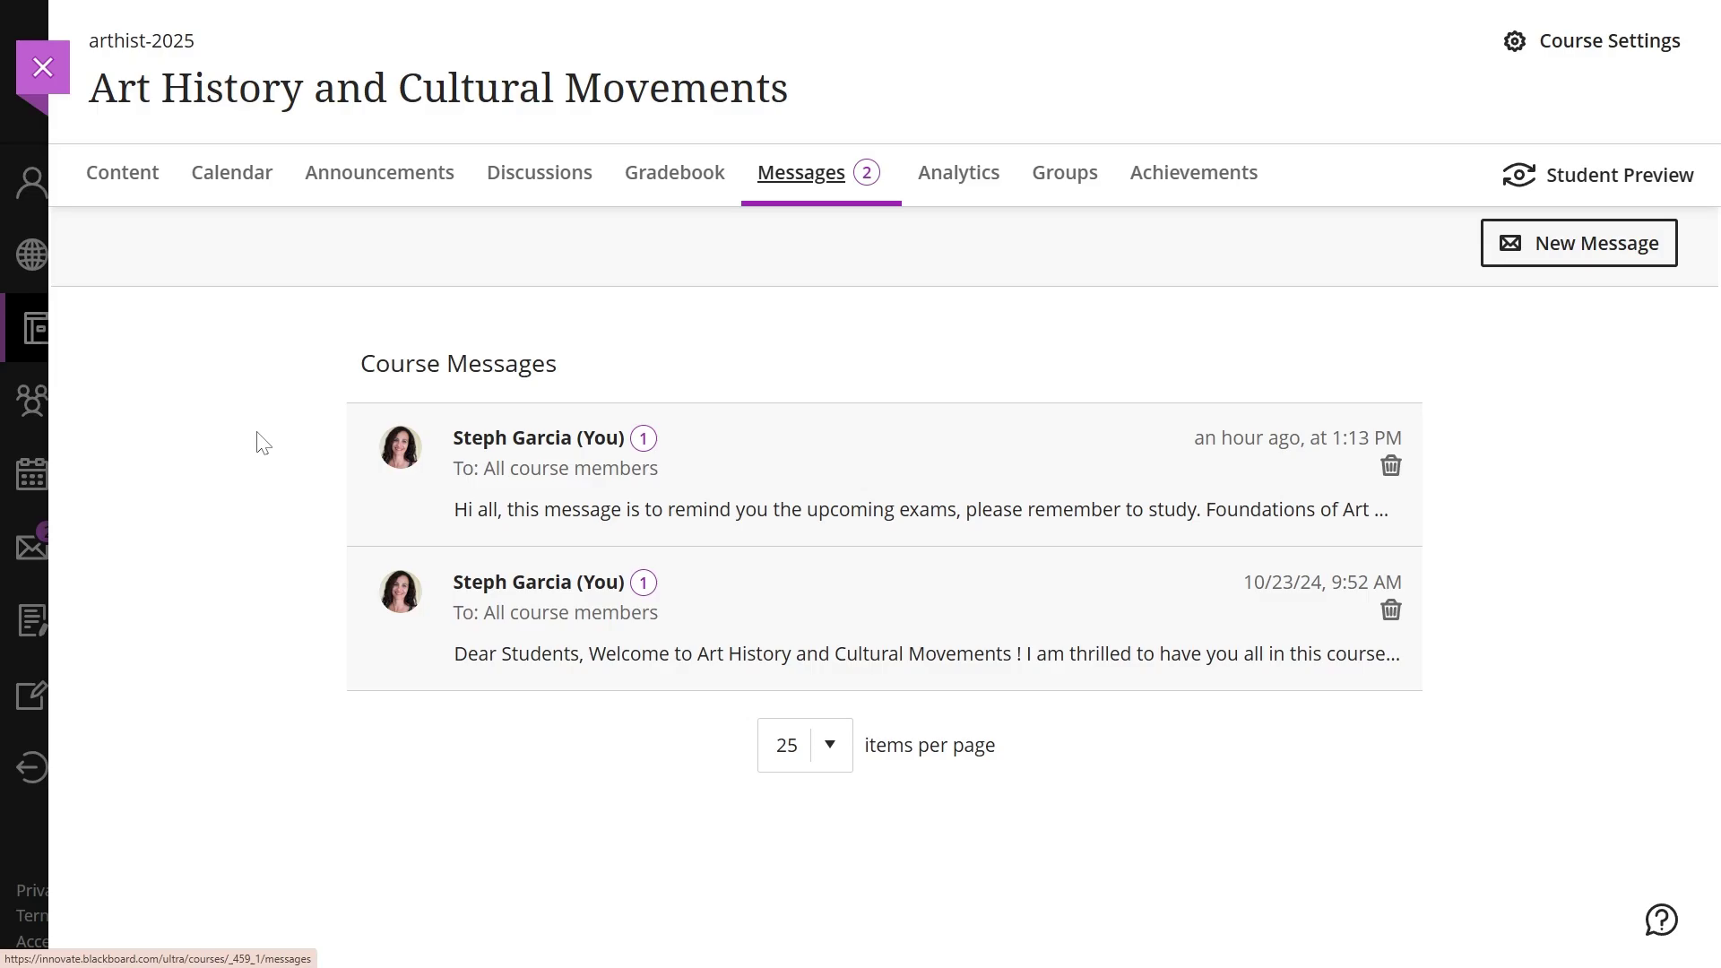
Open the upcoming-exams reminder listing five exams, then close it back to Messages.
left_click(567, 451)
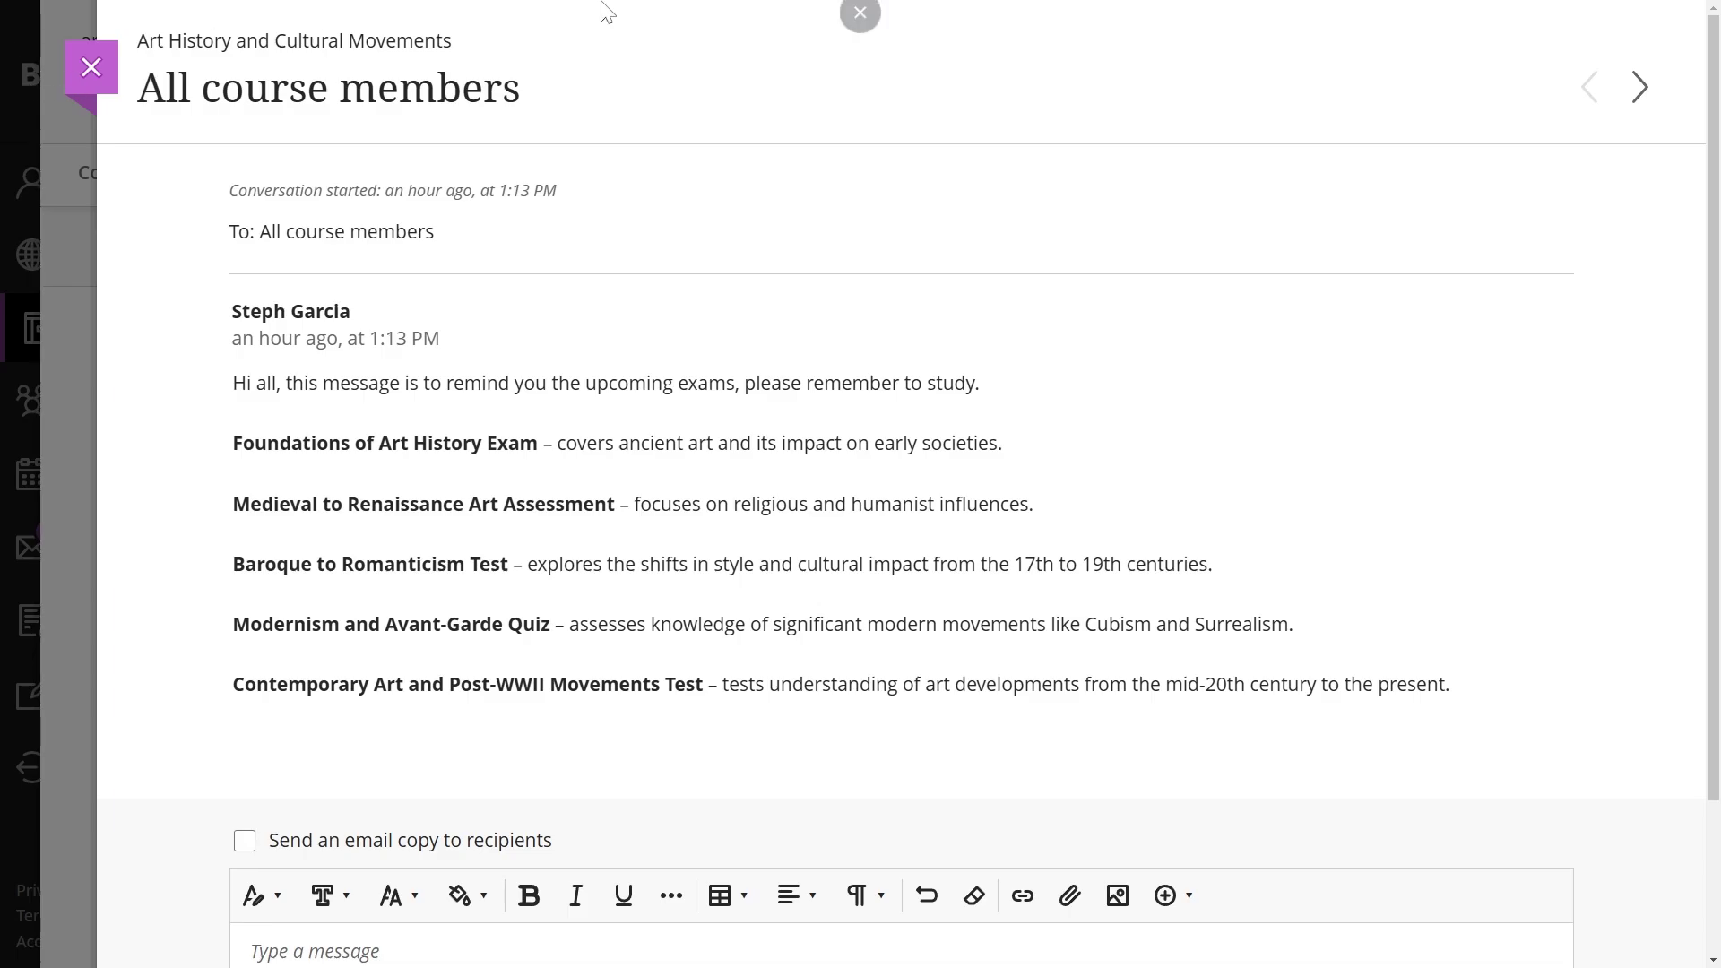
key("Escape")
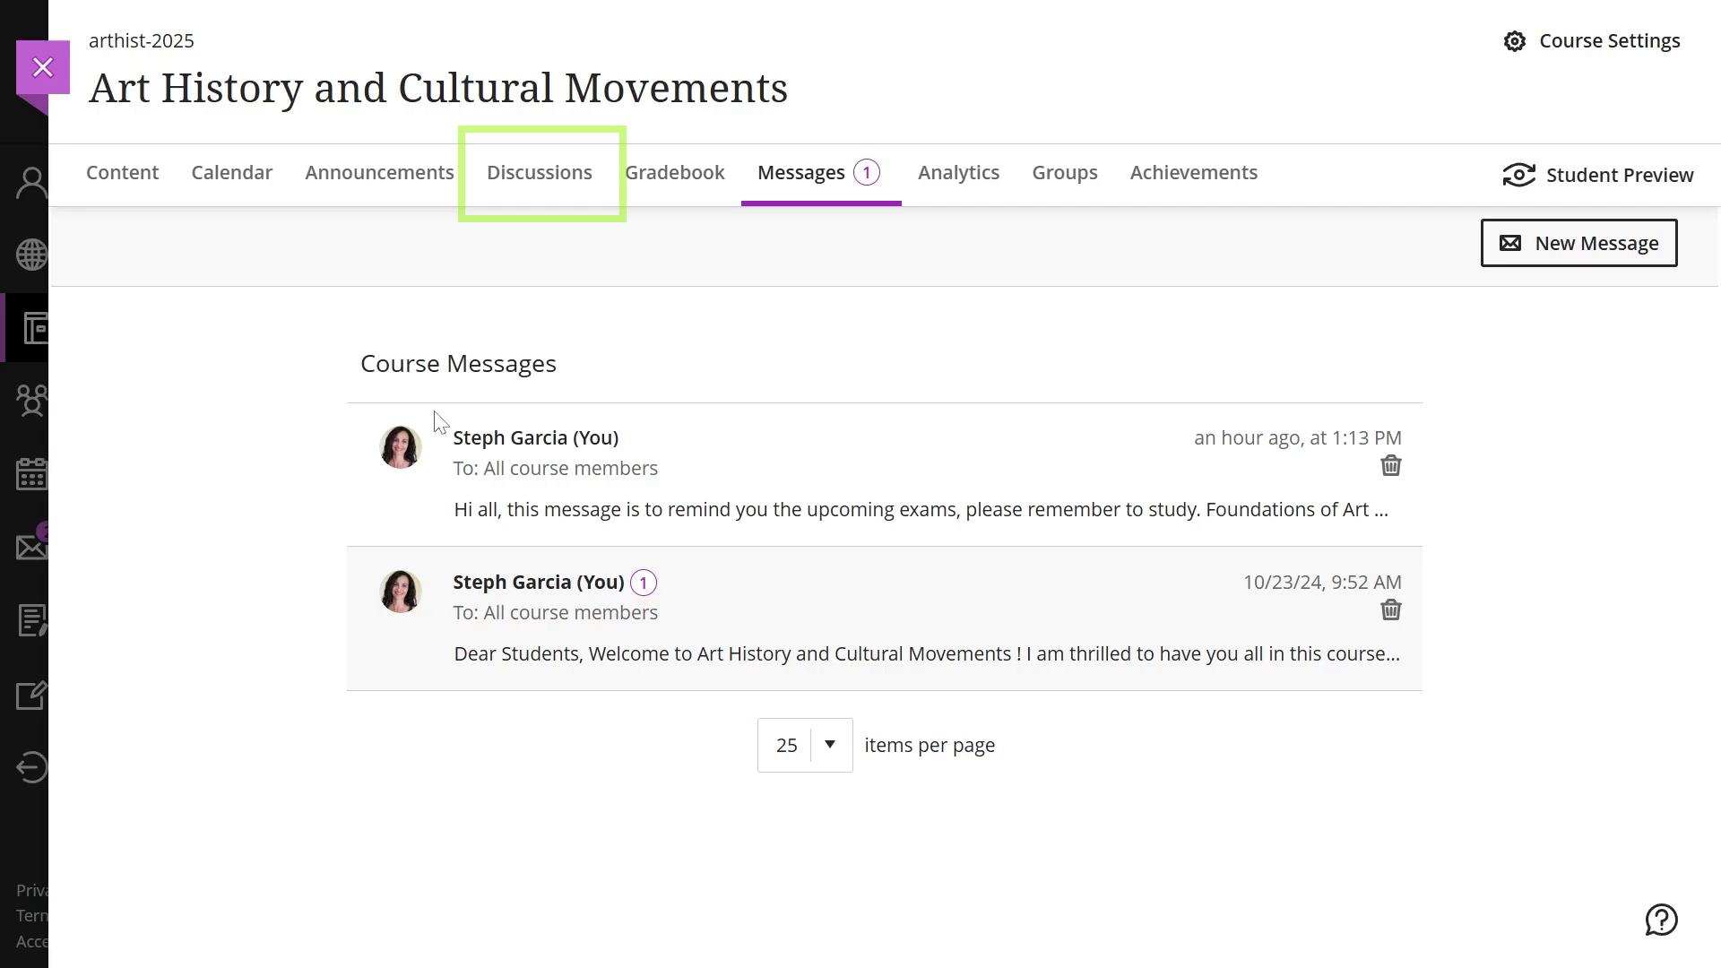
Read the Art as a Reflection of Culture and Power discussion's three responses, then close it.
left_click(570, 192)
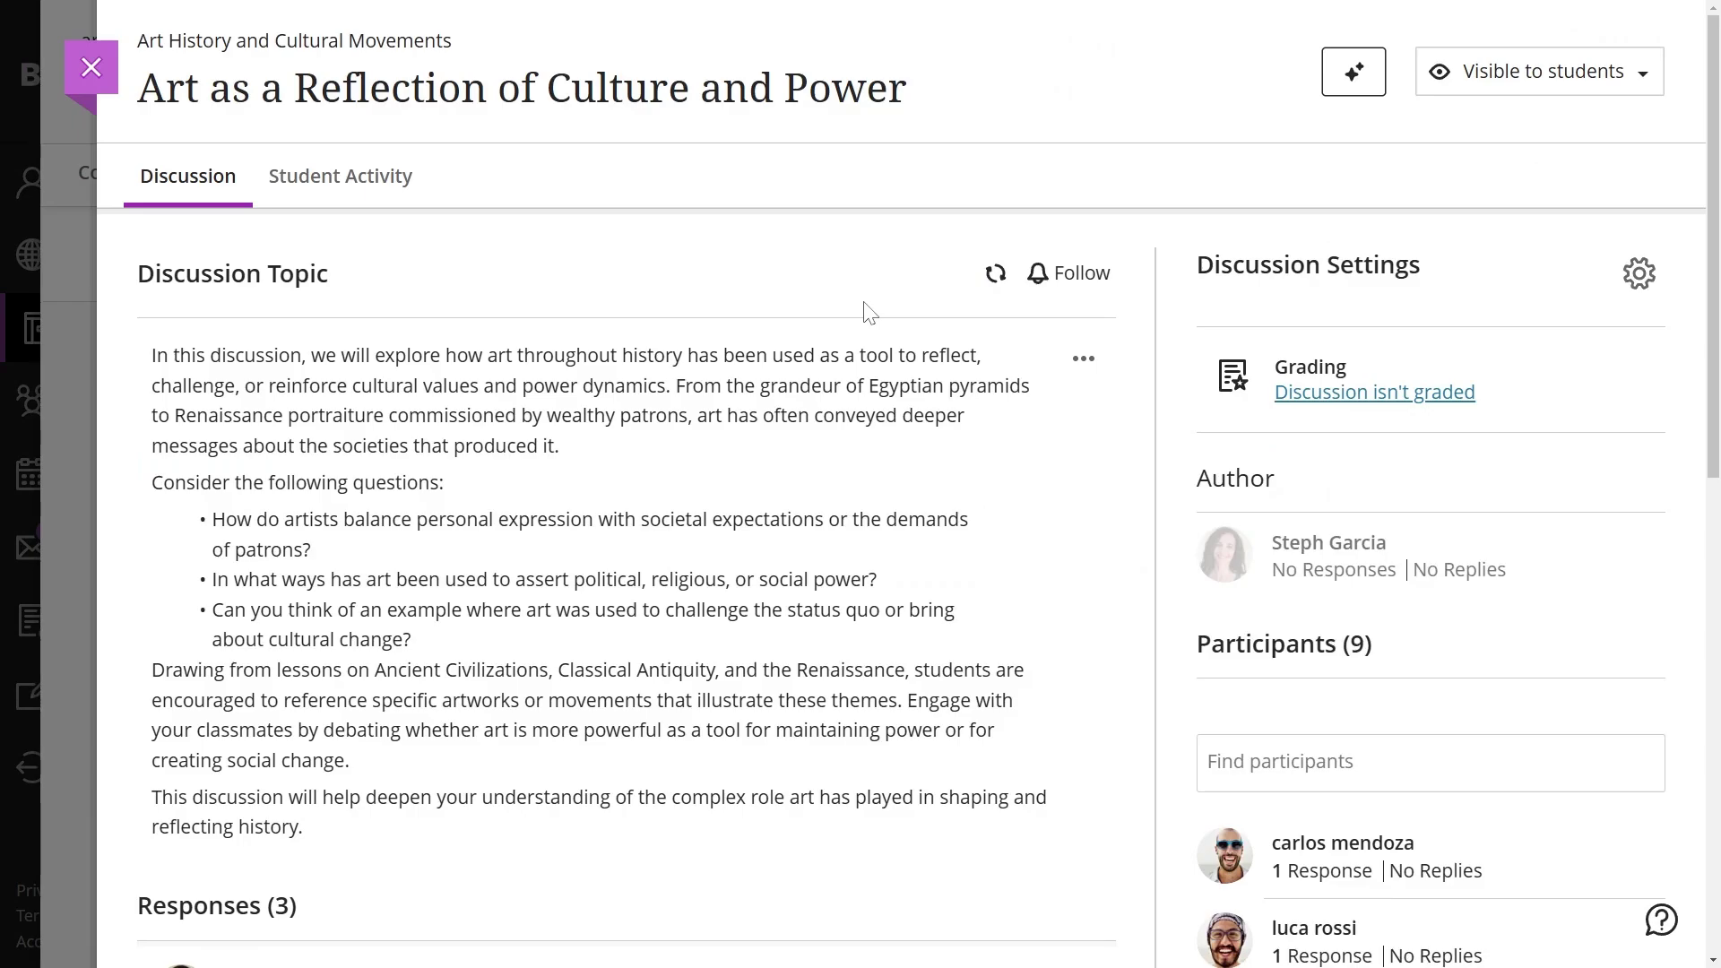
scroll(865, 354, "down", 2)
scroll(862, 326, "down", 9)
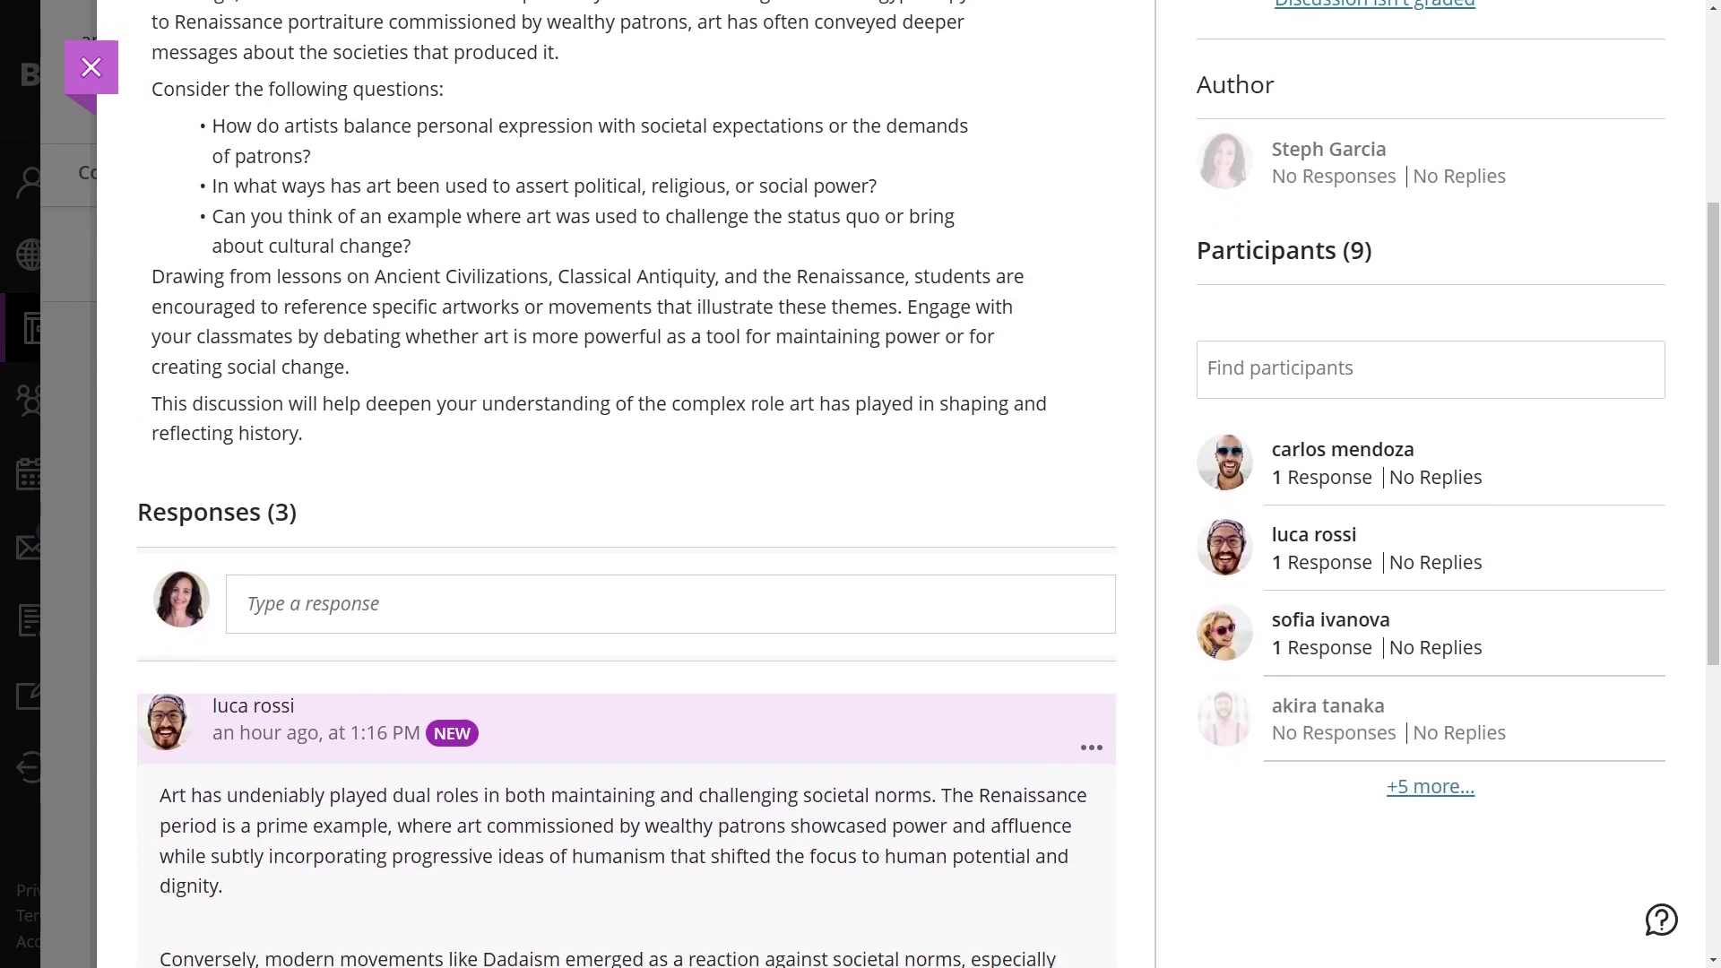
scroll(862, 326, "down", 4)
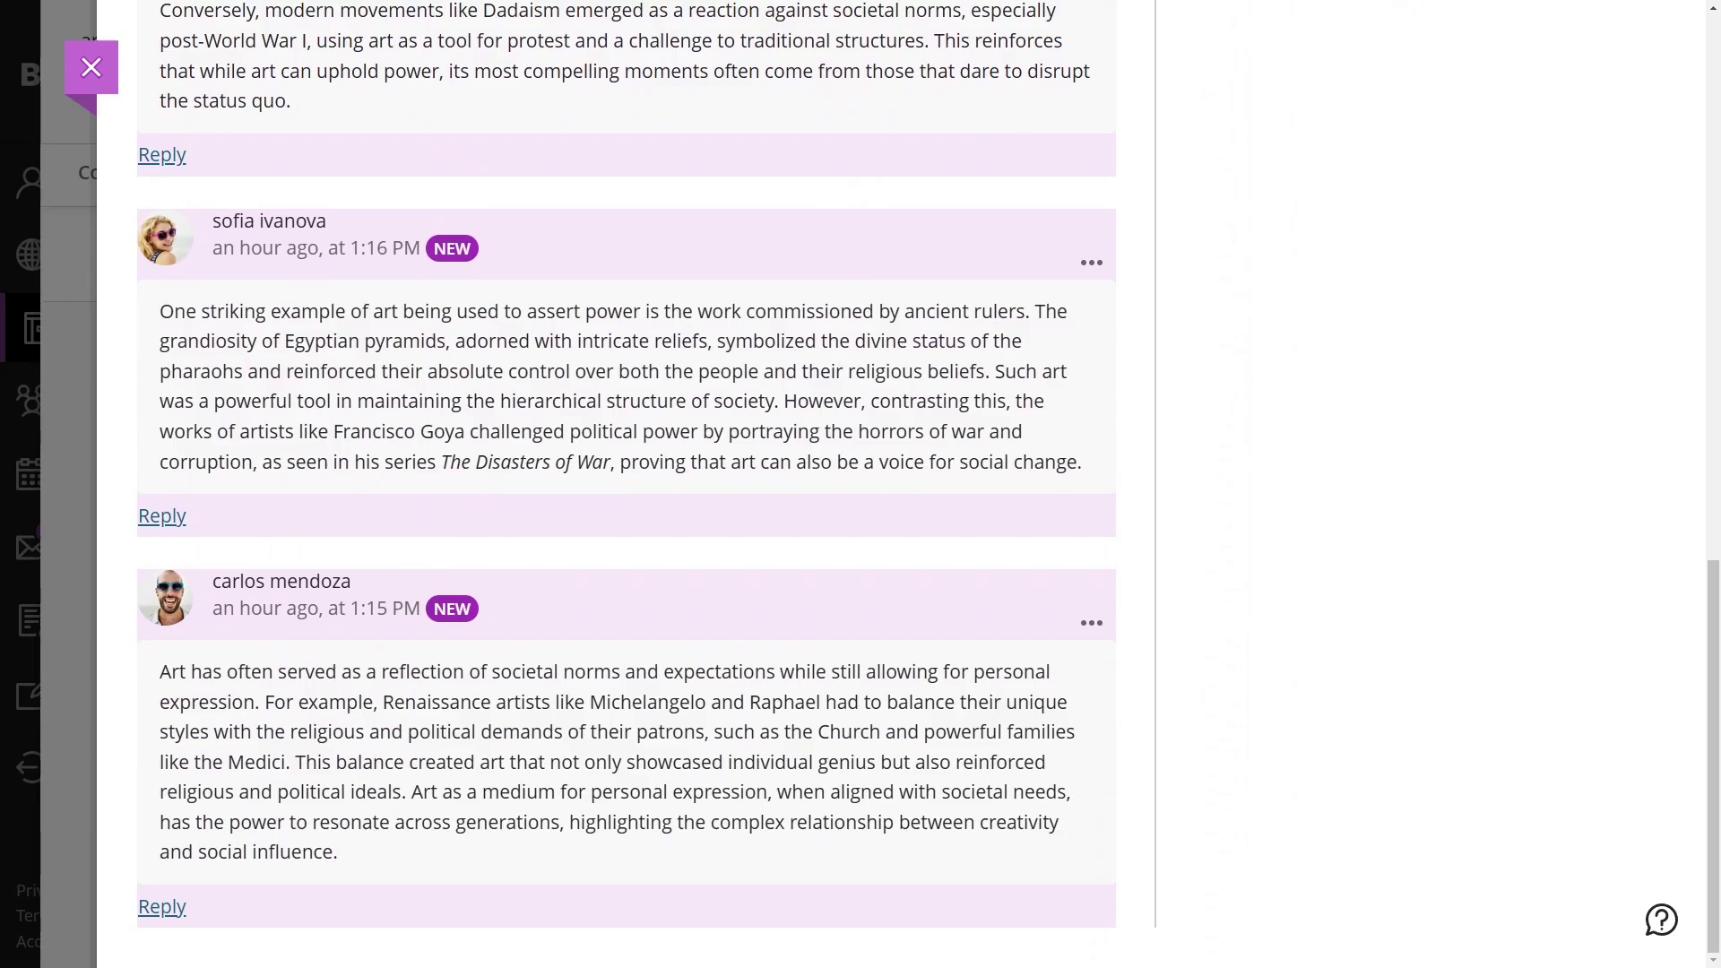
scroll(864, 338, "up", 10)
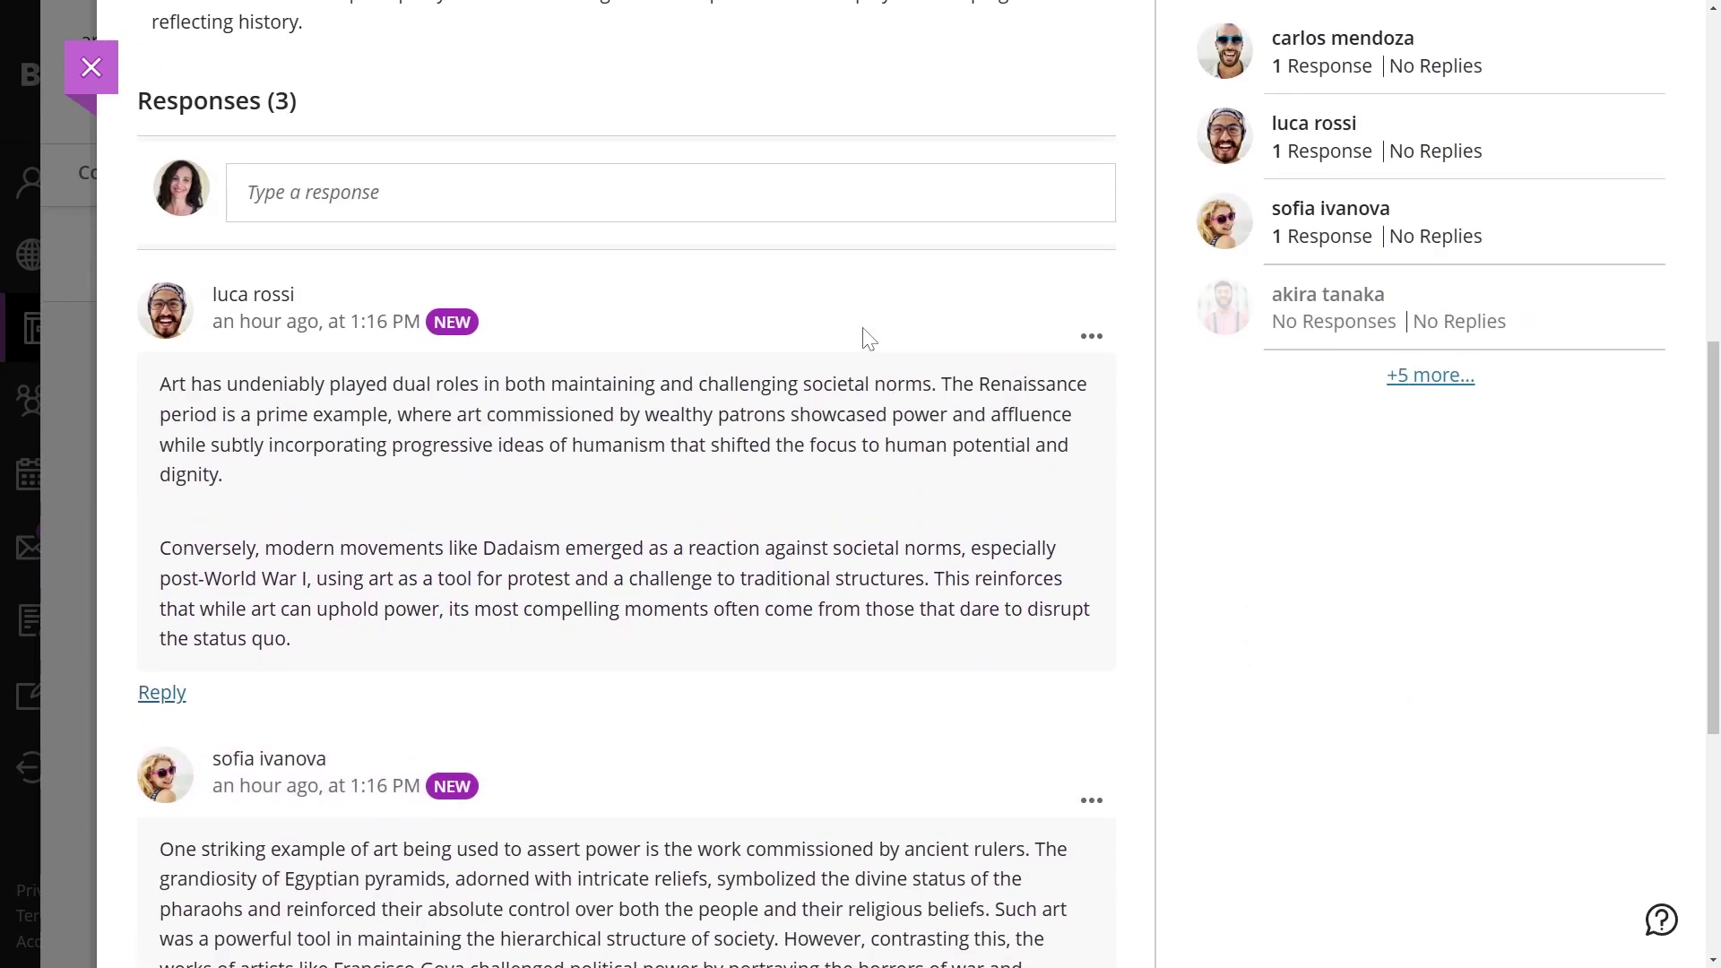
scroll(866, 338, "up", 4)
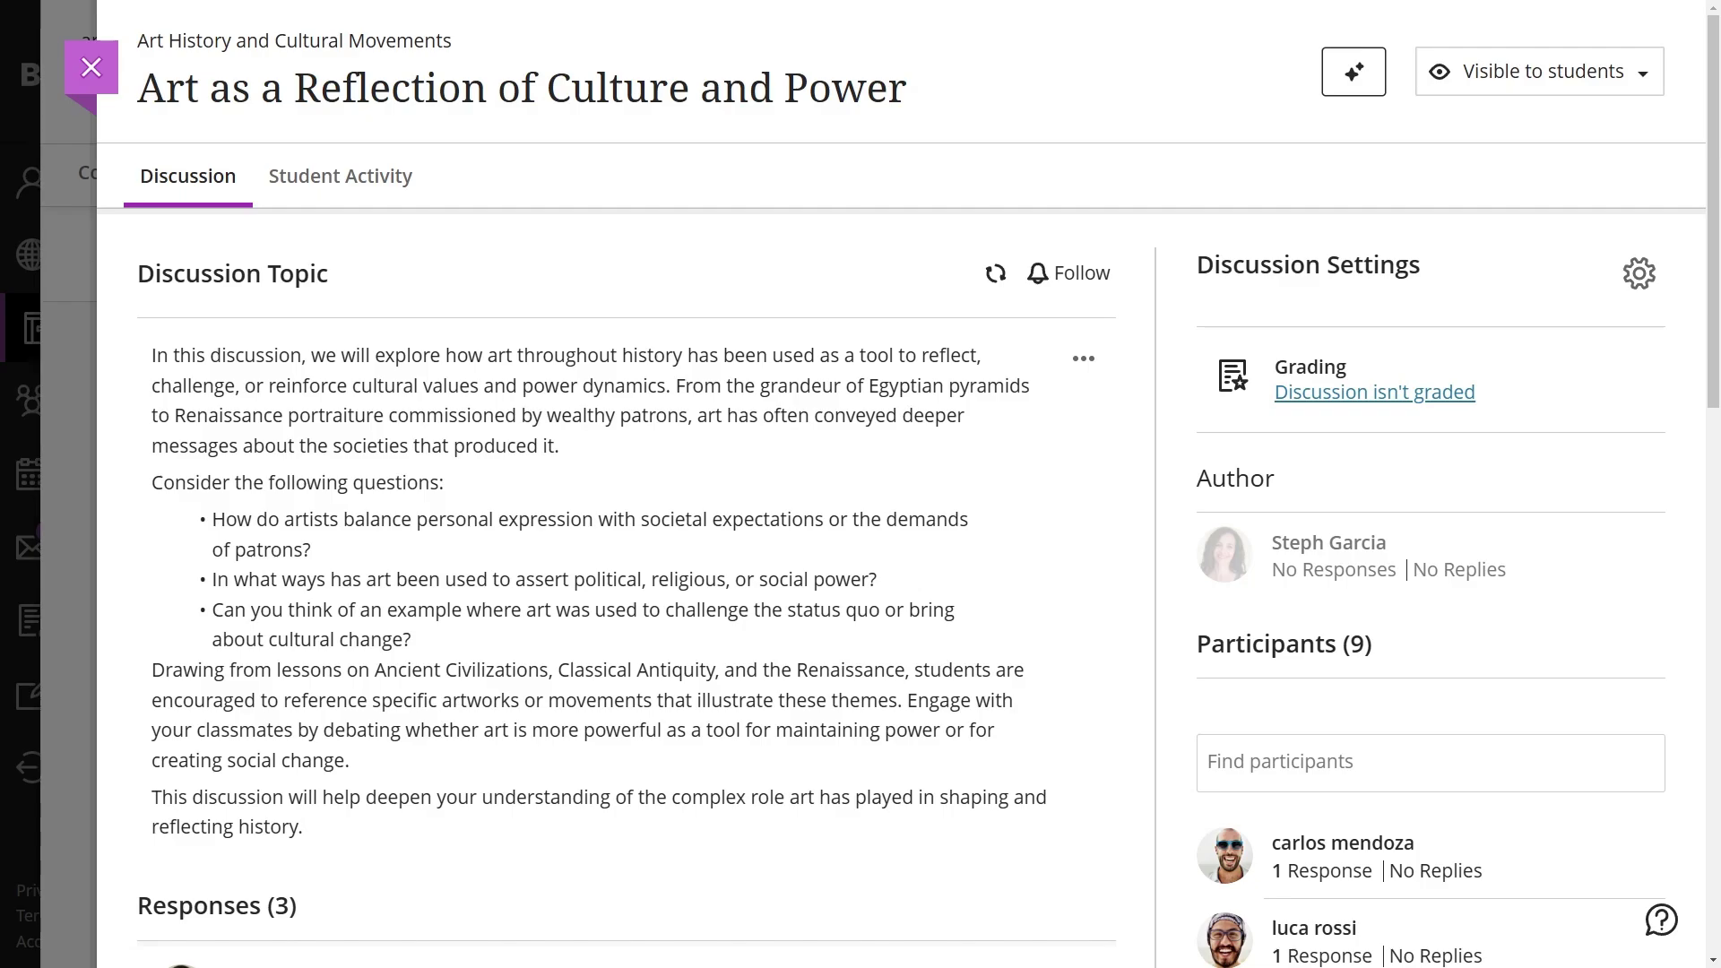
left_click(90, 68)
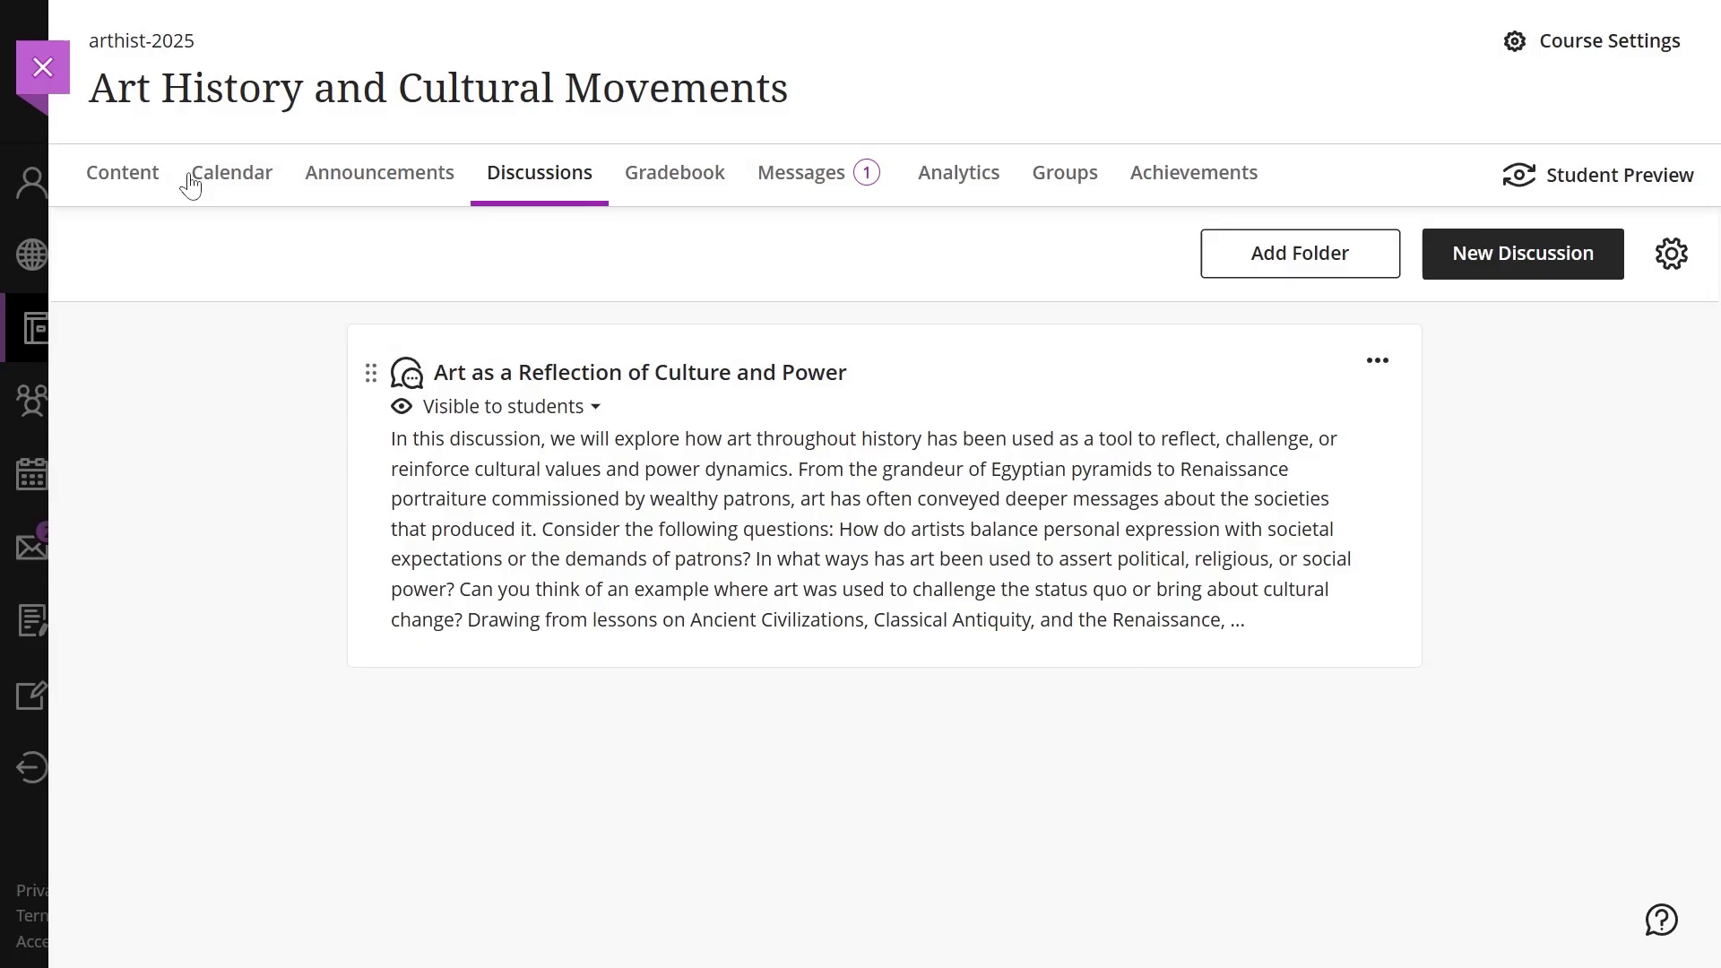
left_click(137, 182)
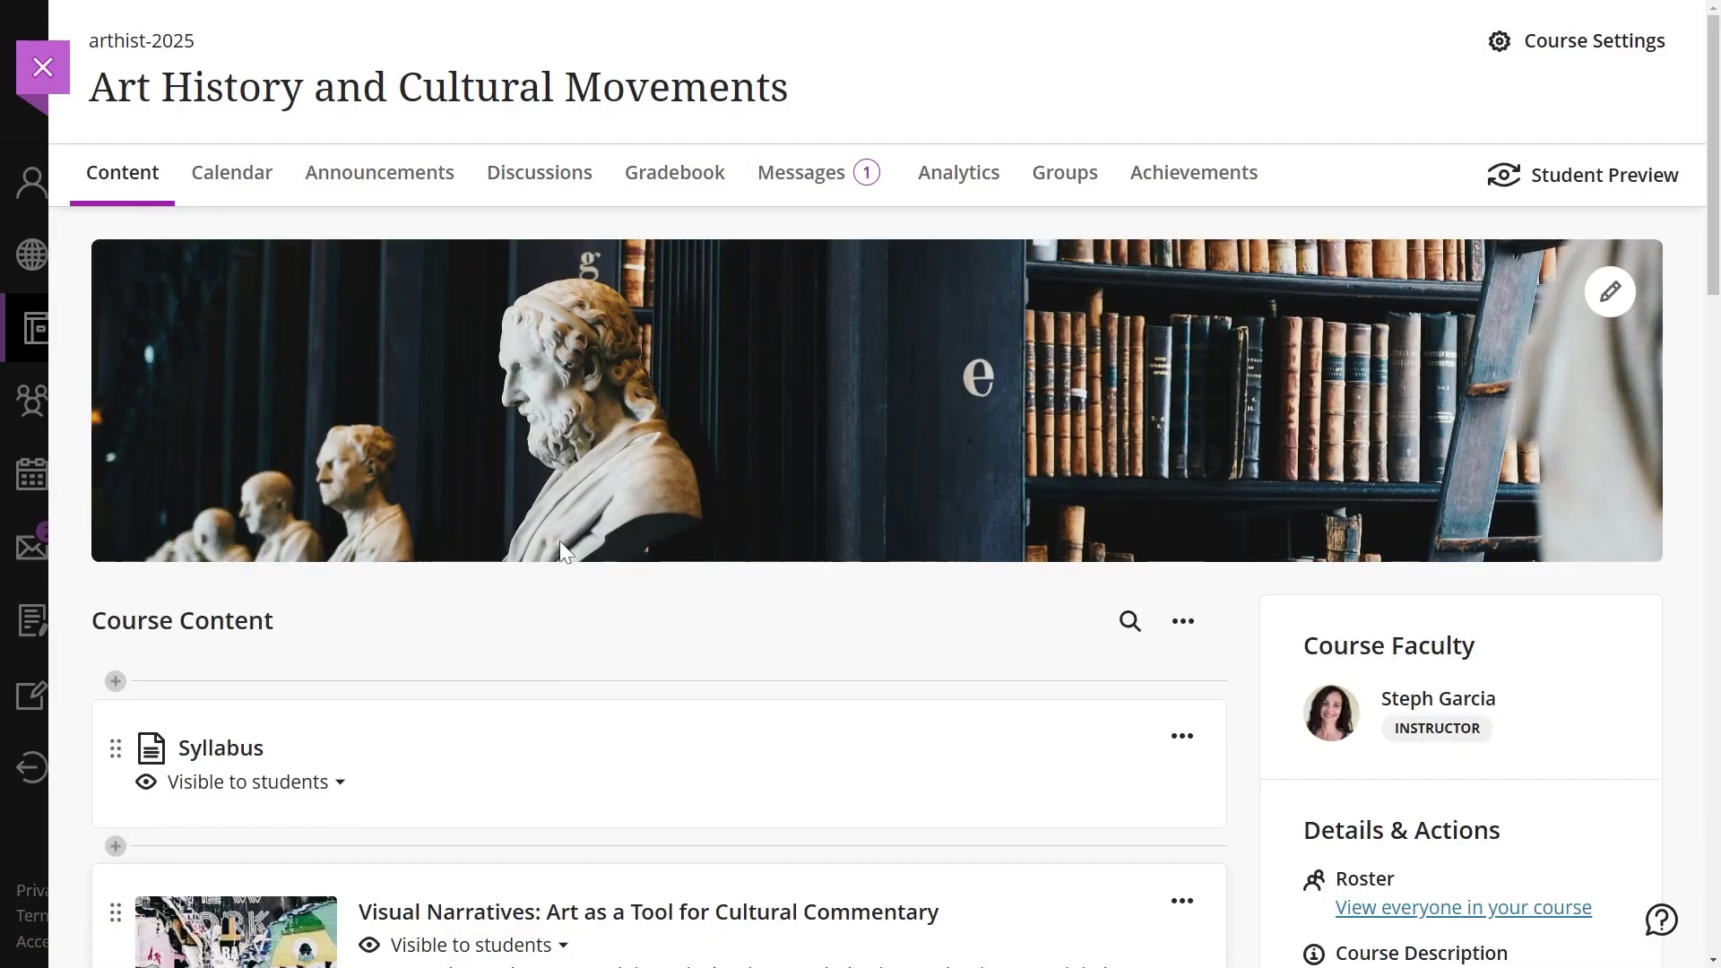
scroll(557, 540, "down", 9)
scroll(557, 540, "down", 3)
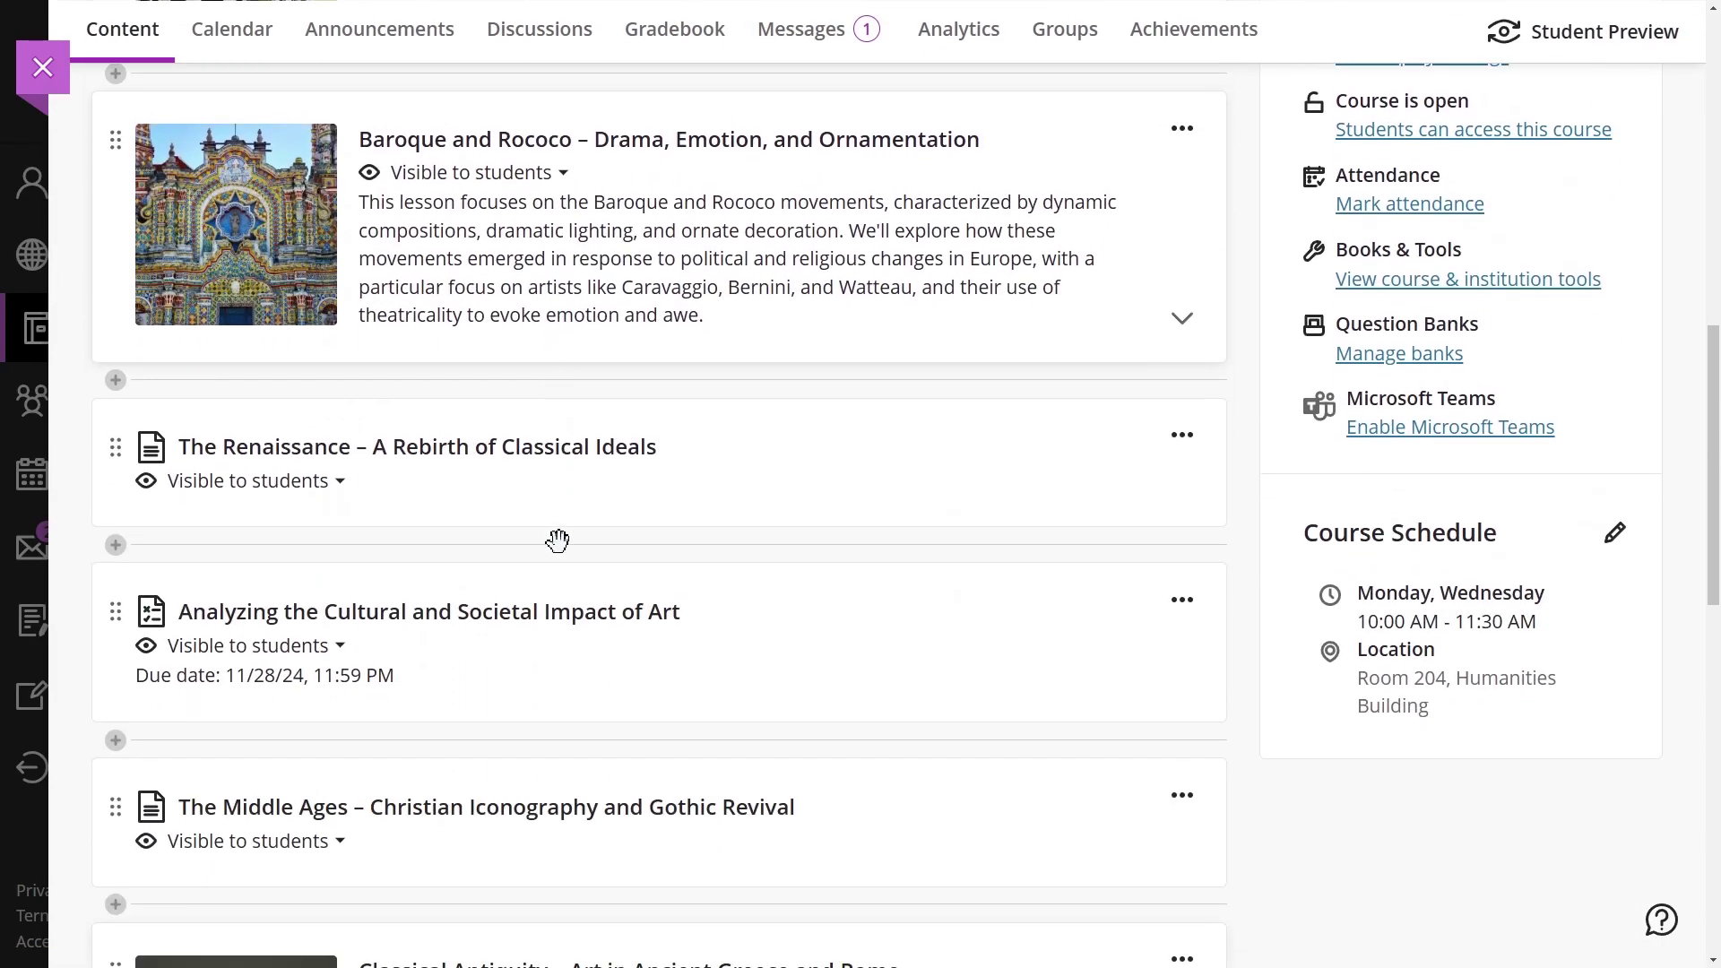
left_click(525, 616)
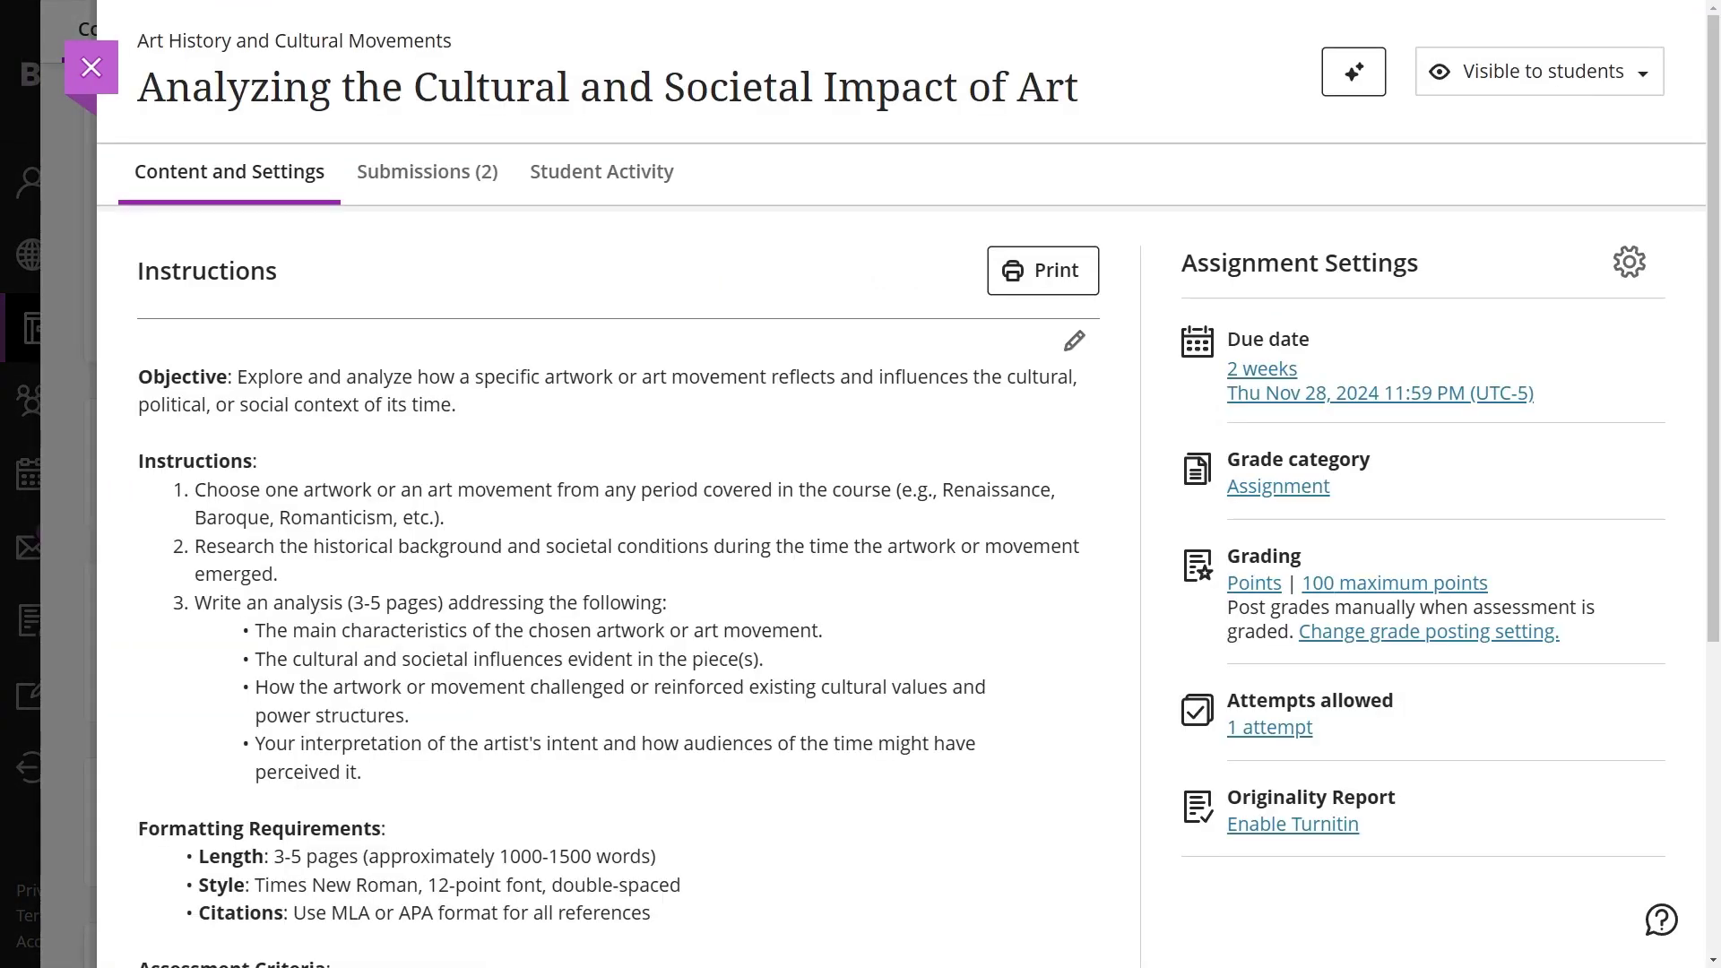
scroll(498, 347, "down", 5)
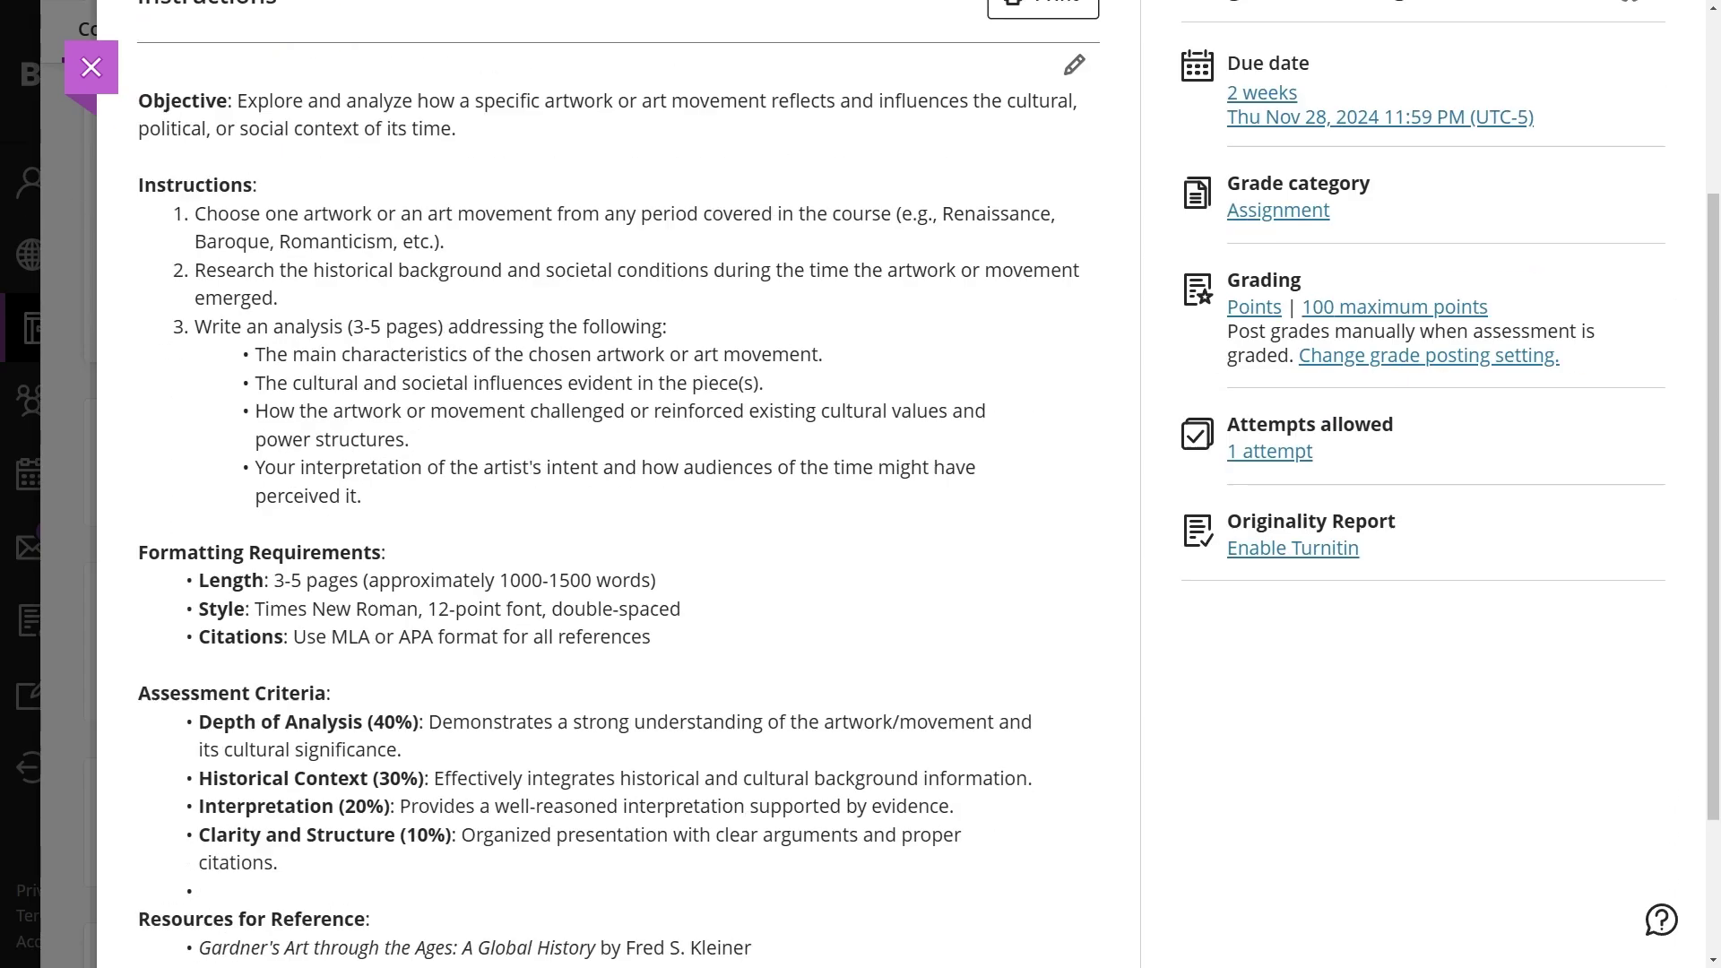
scroll(457, 318, "up", 5)
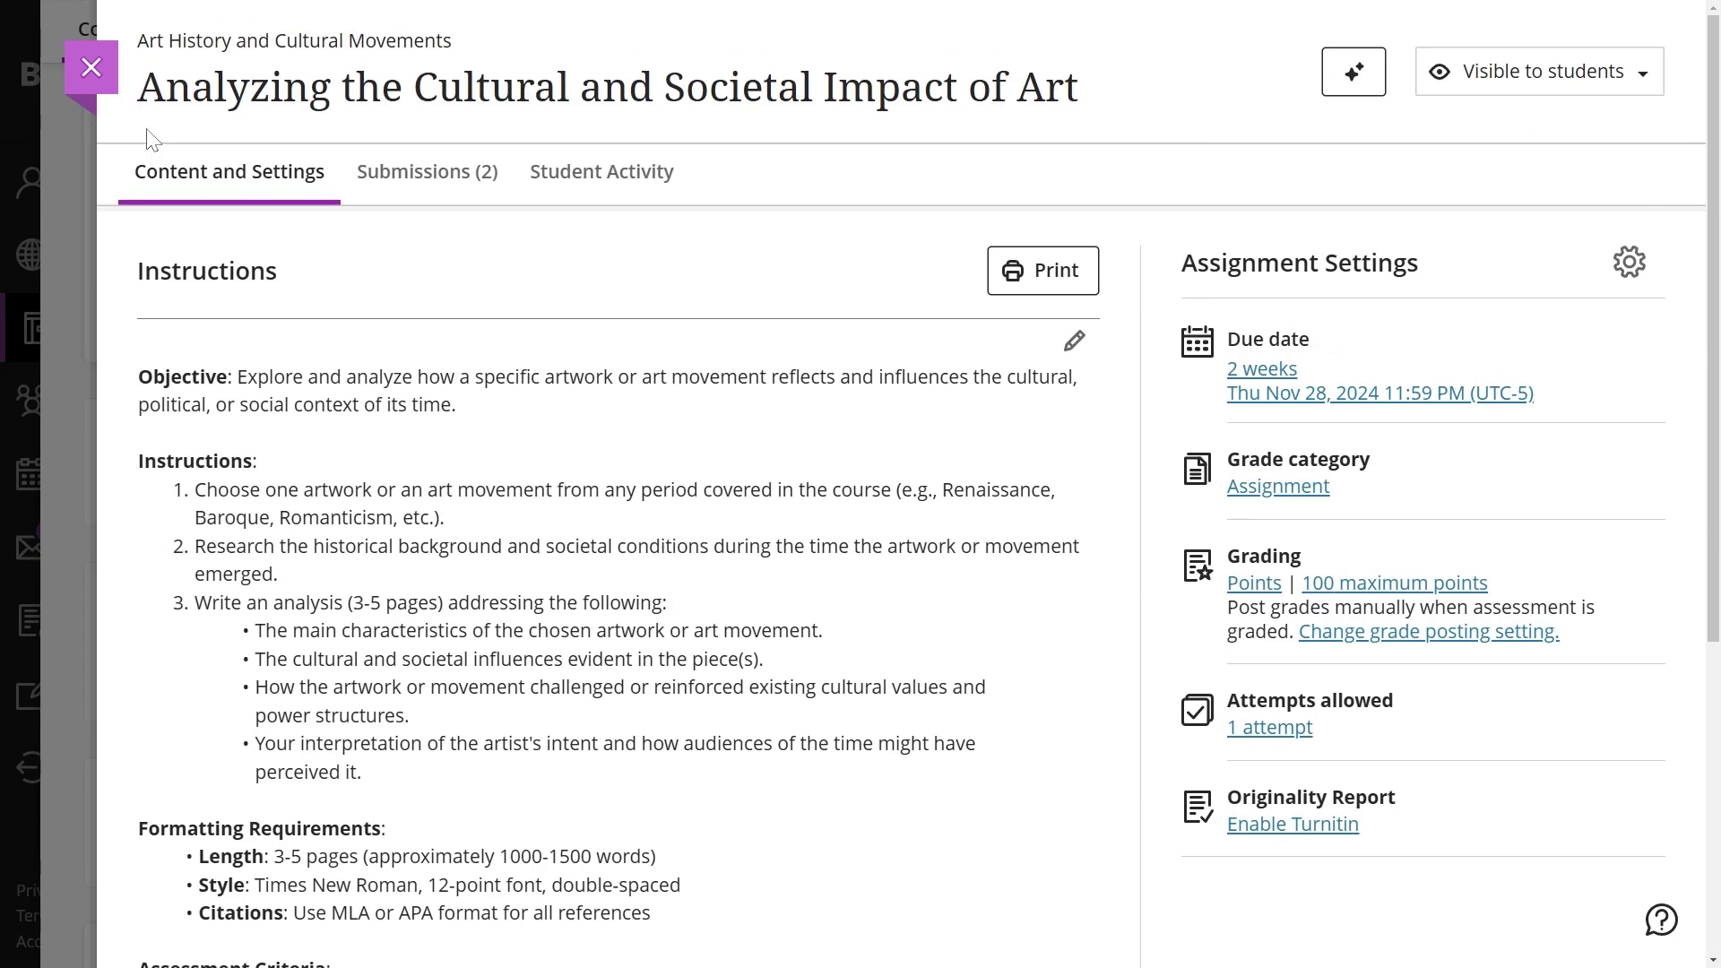
scroll(591, 484, "down", 5)
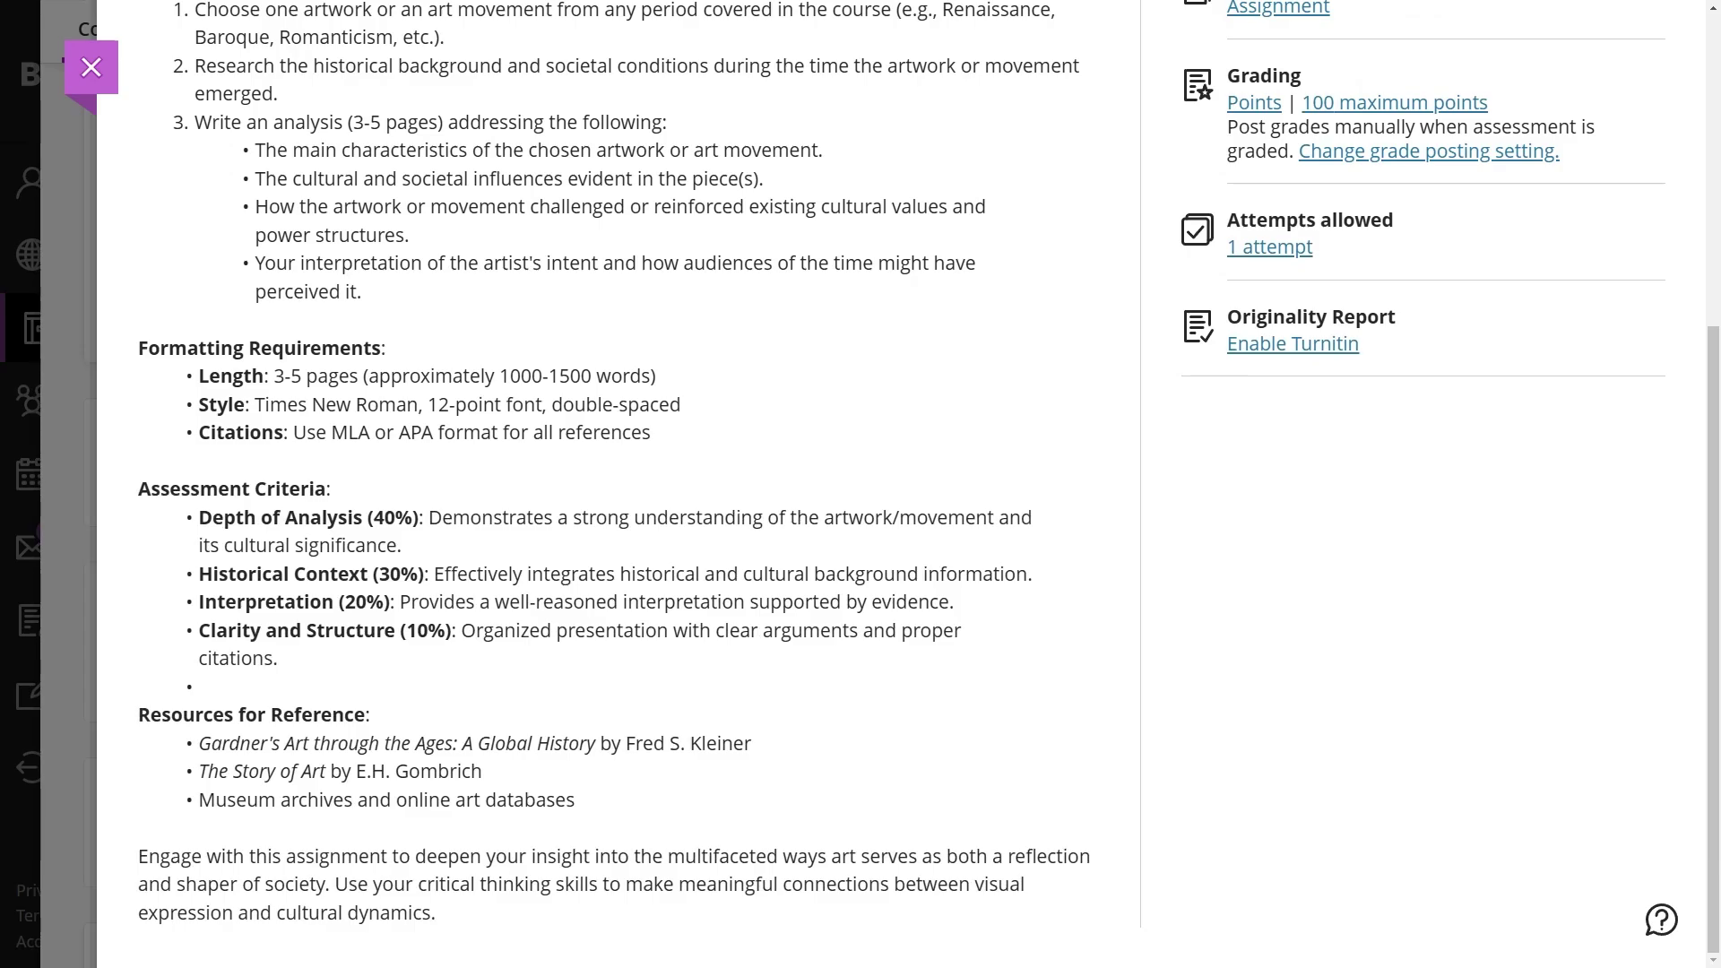
scroll(610, 484, "up", 5)
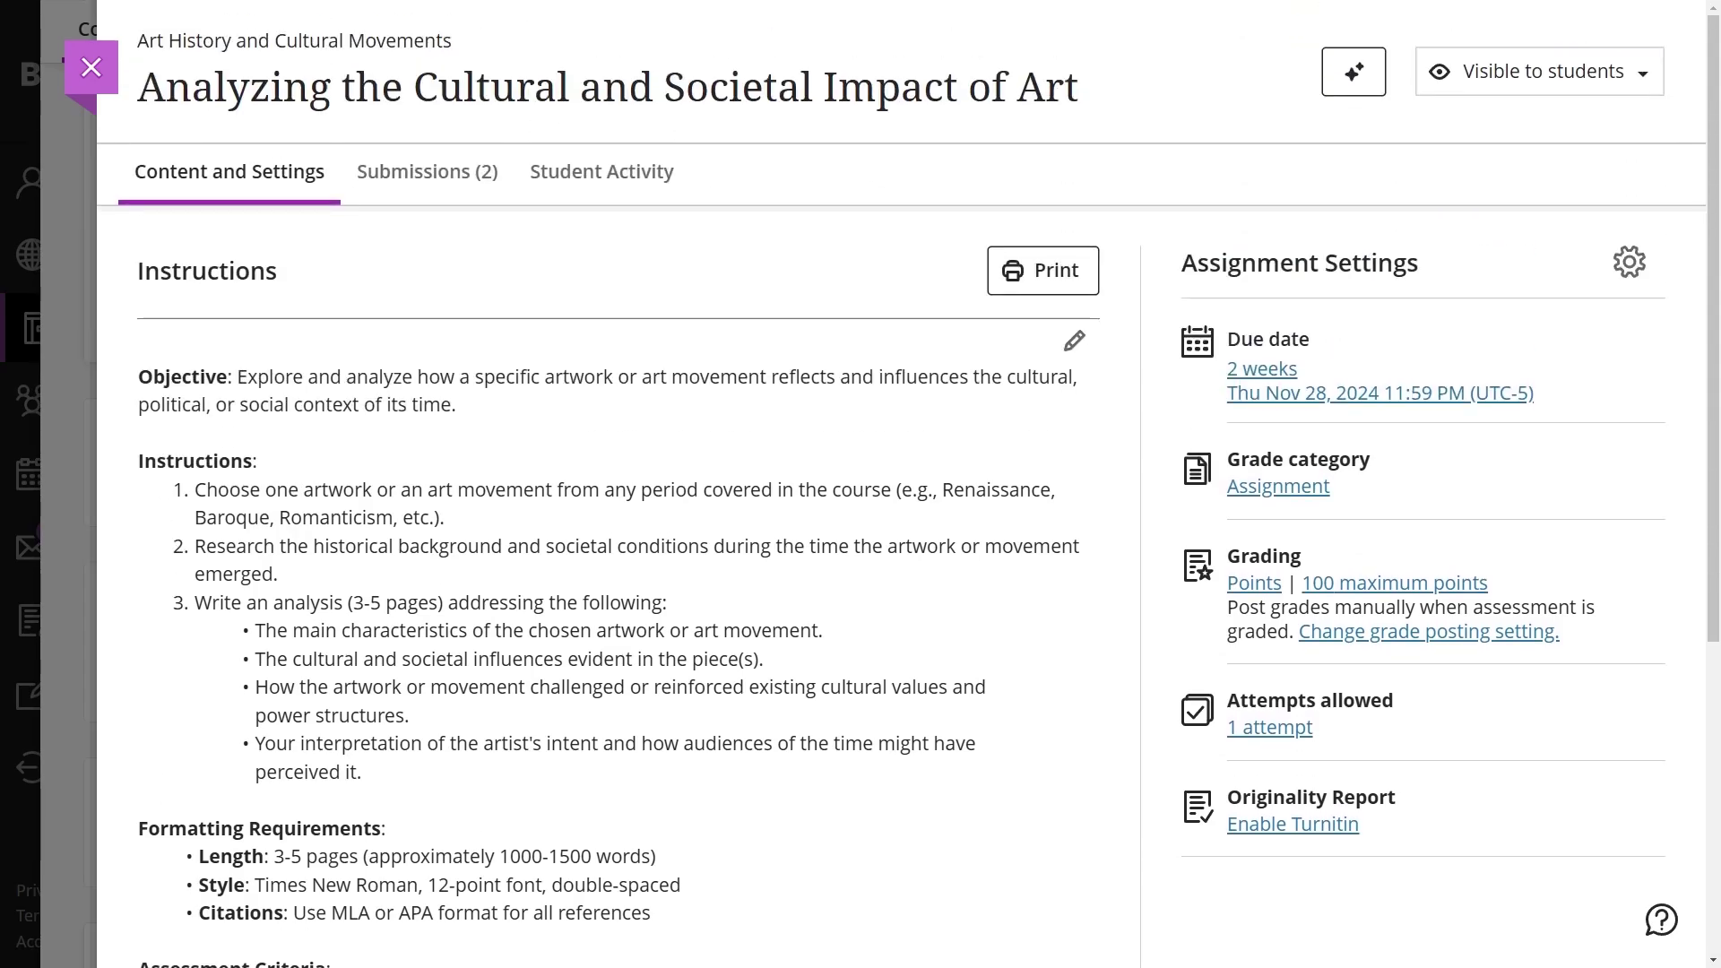
left_click(91, 67)
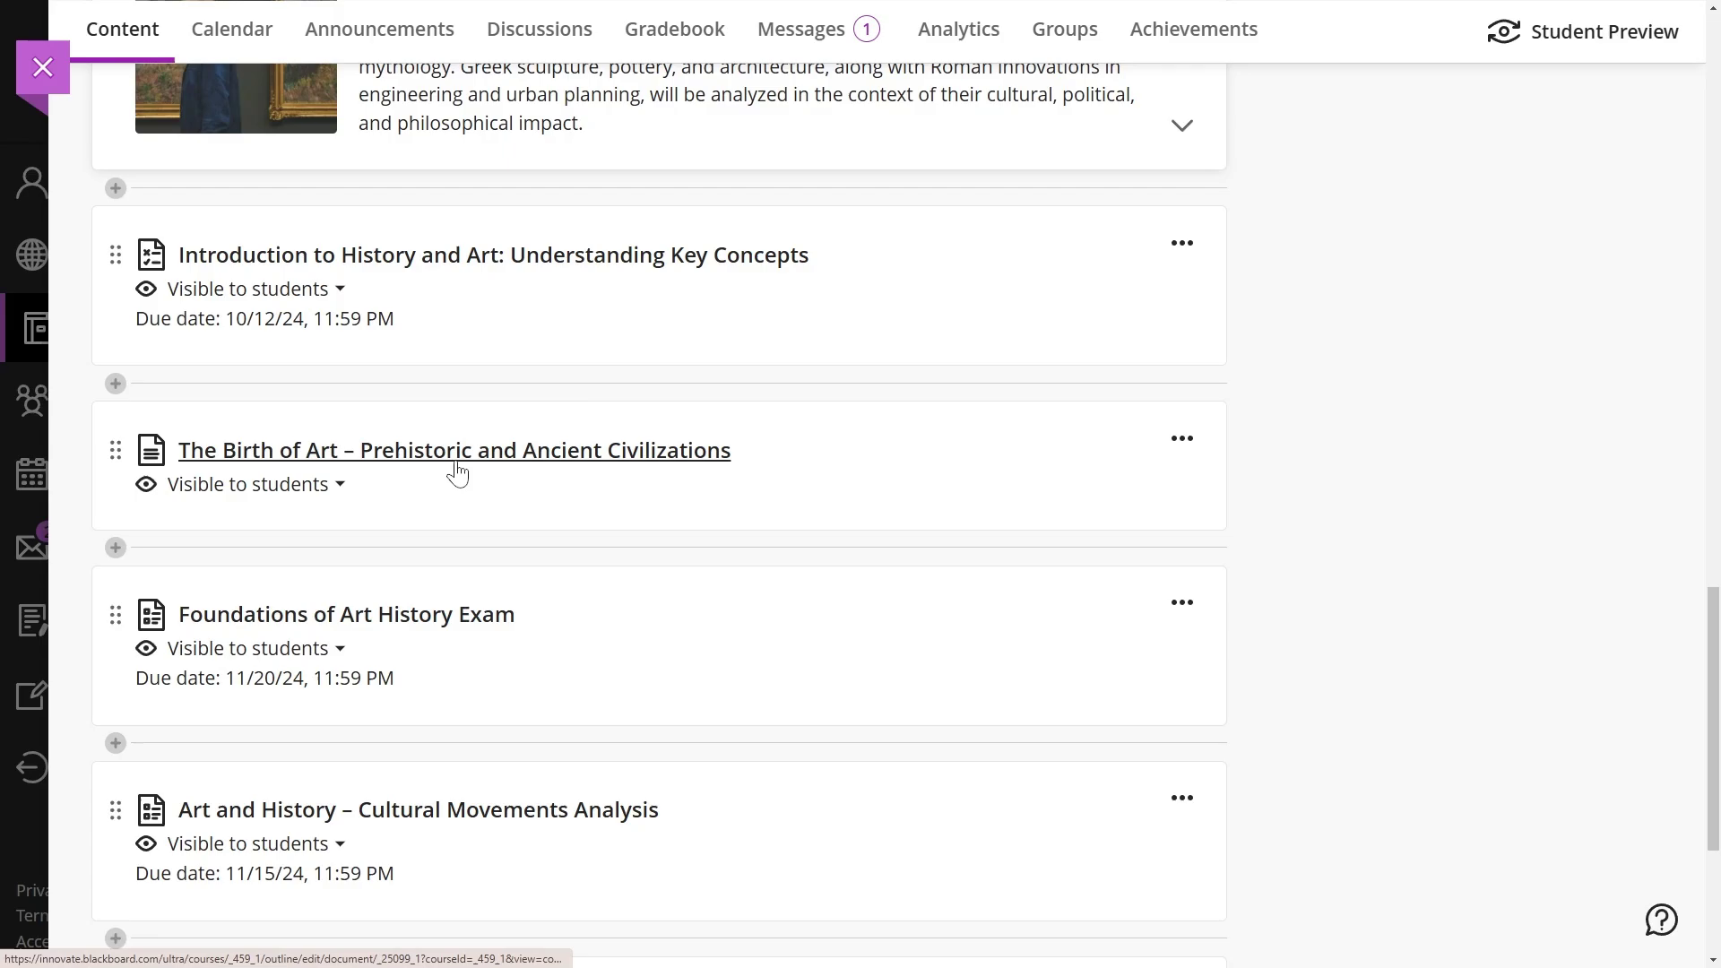
Open the Art and History – Cultural Movements Analysis test and scroll through its five 1-point questions.
scroll(413, 618, "down", 2)
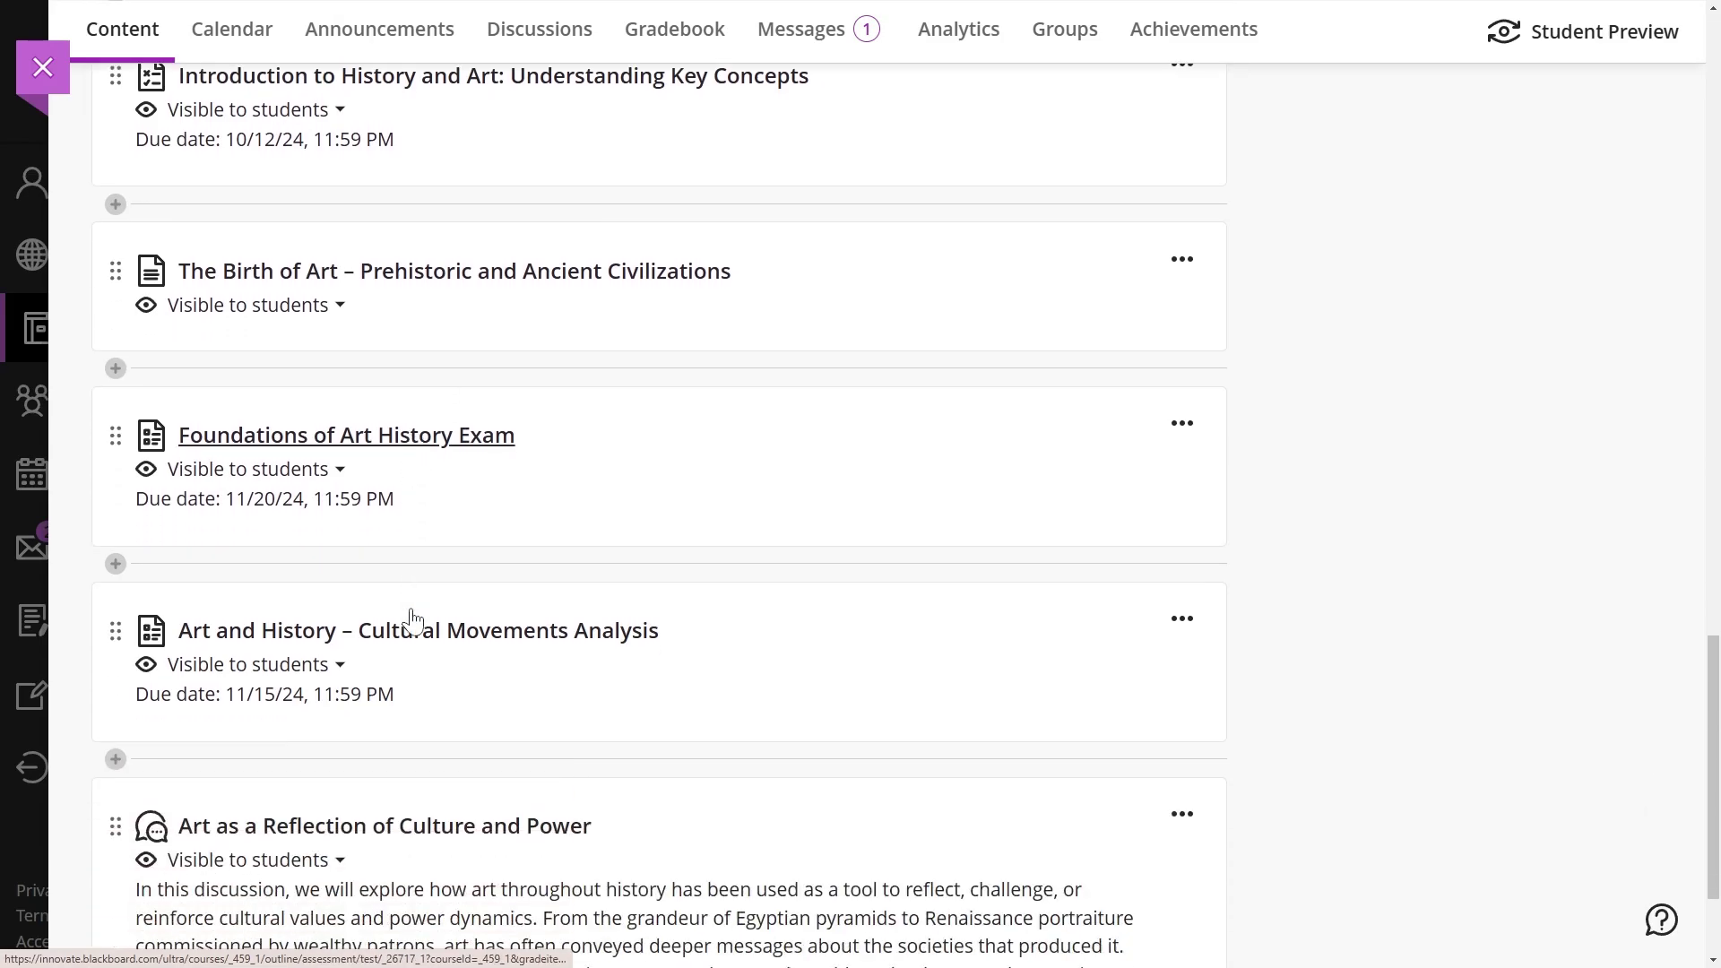
left_click(363, 639)
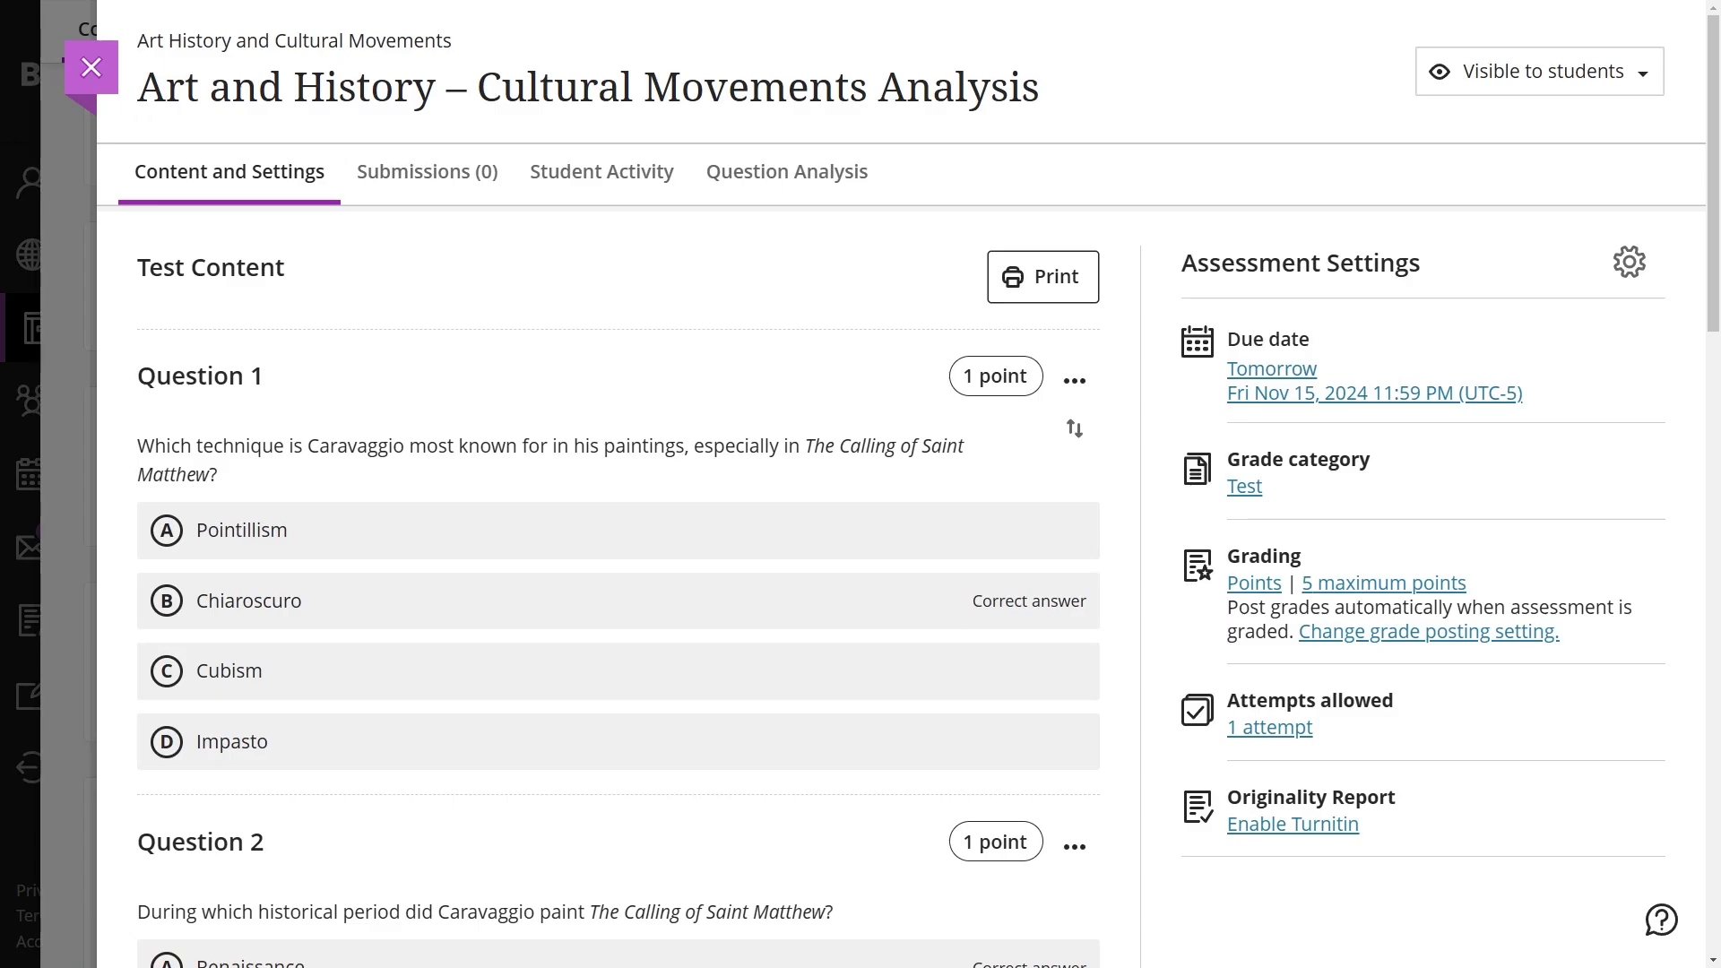
scroll(794, 526, "down", 10)
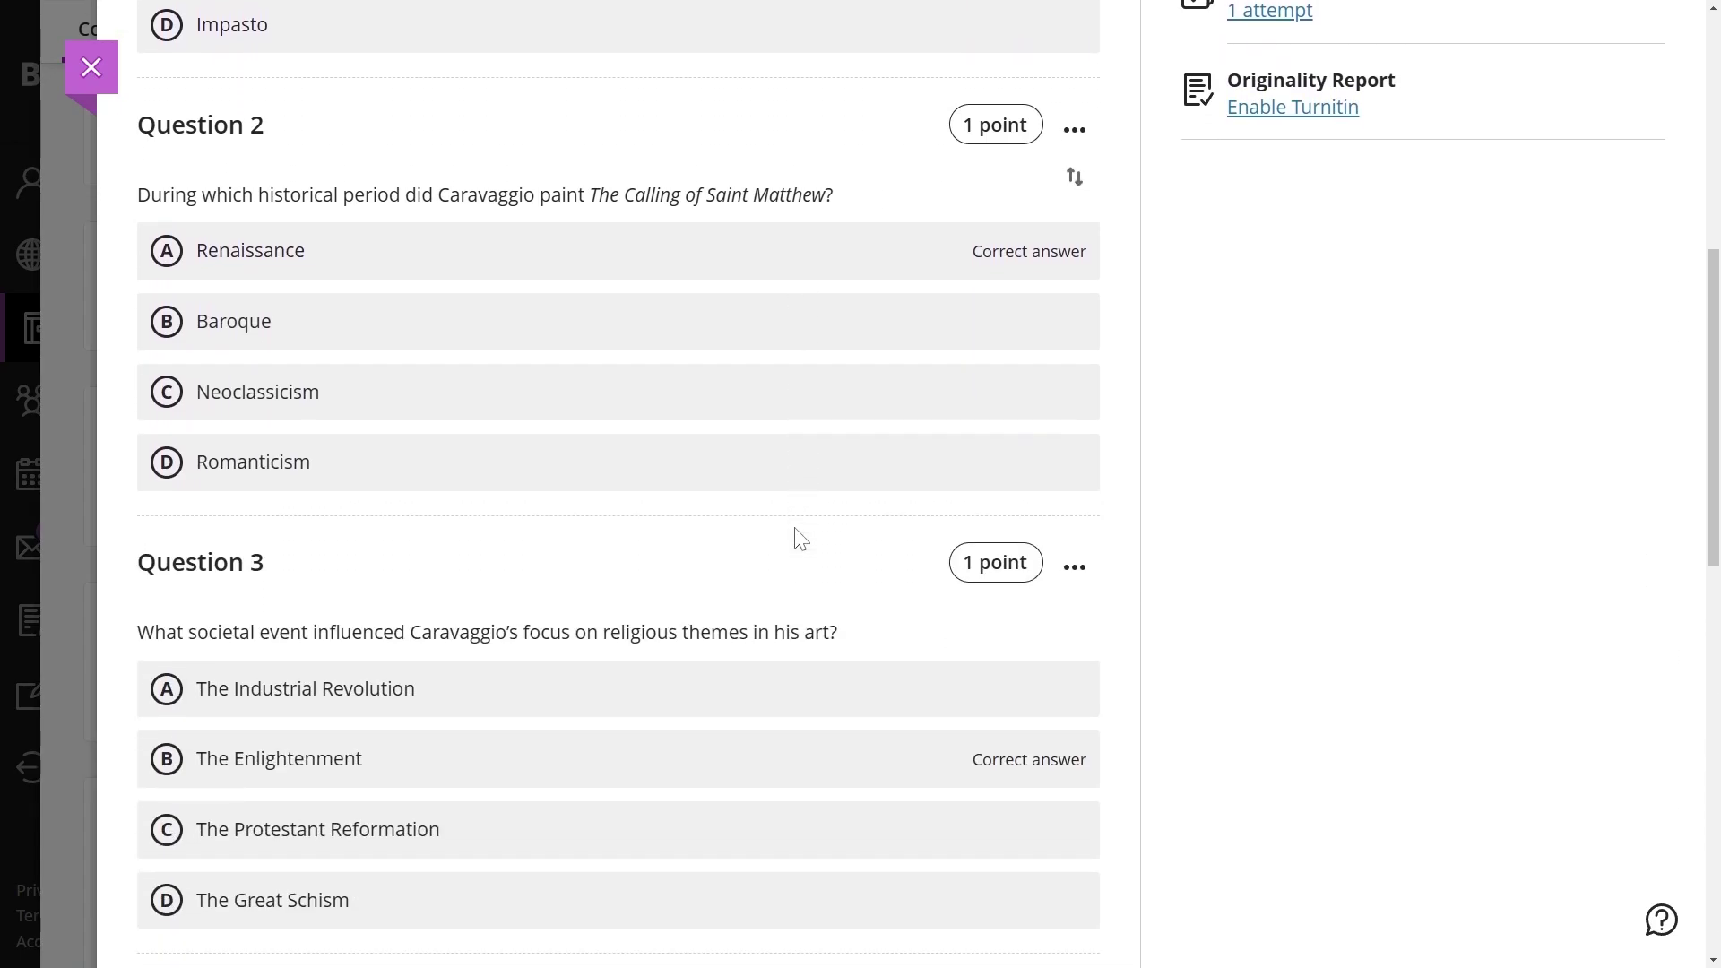
scroll(794, 526, "down", 10)
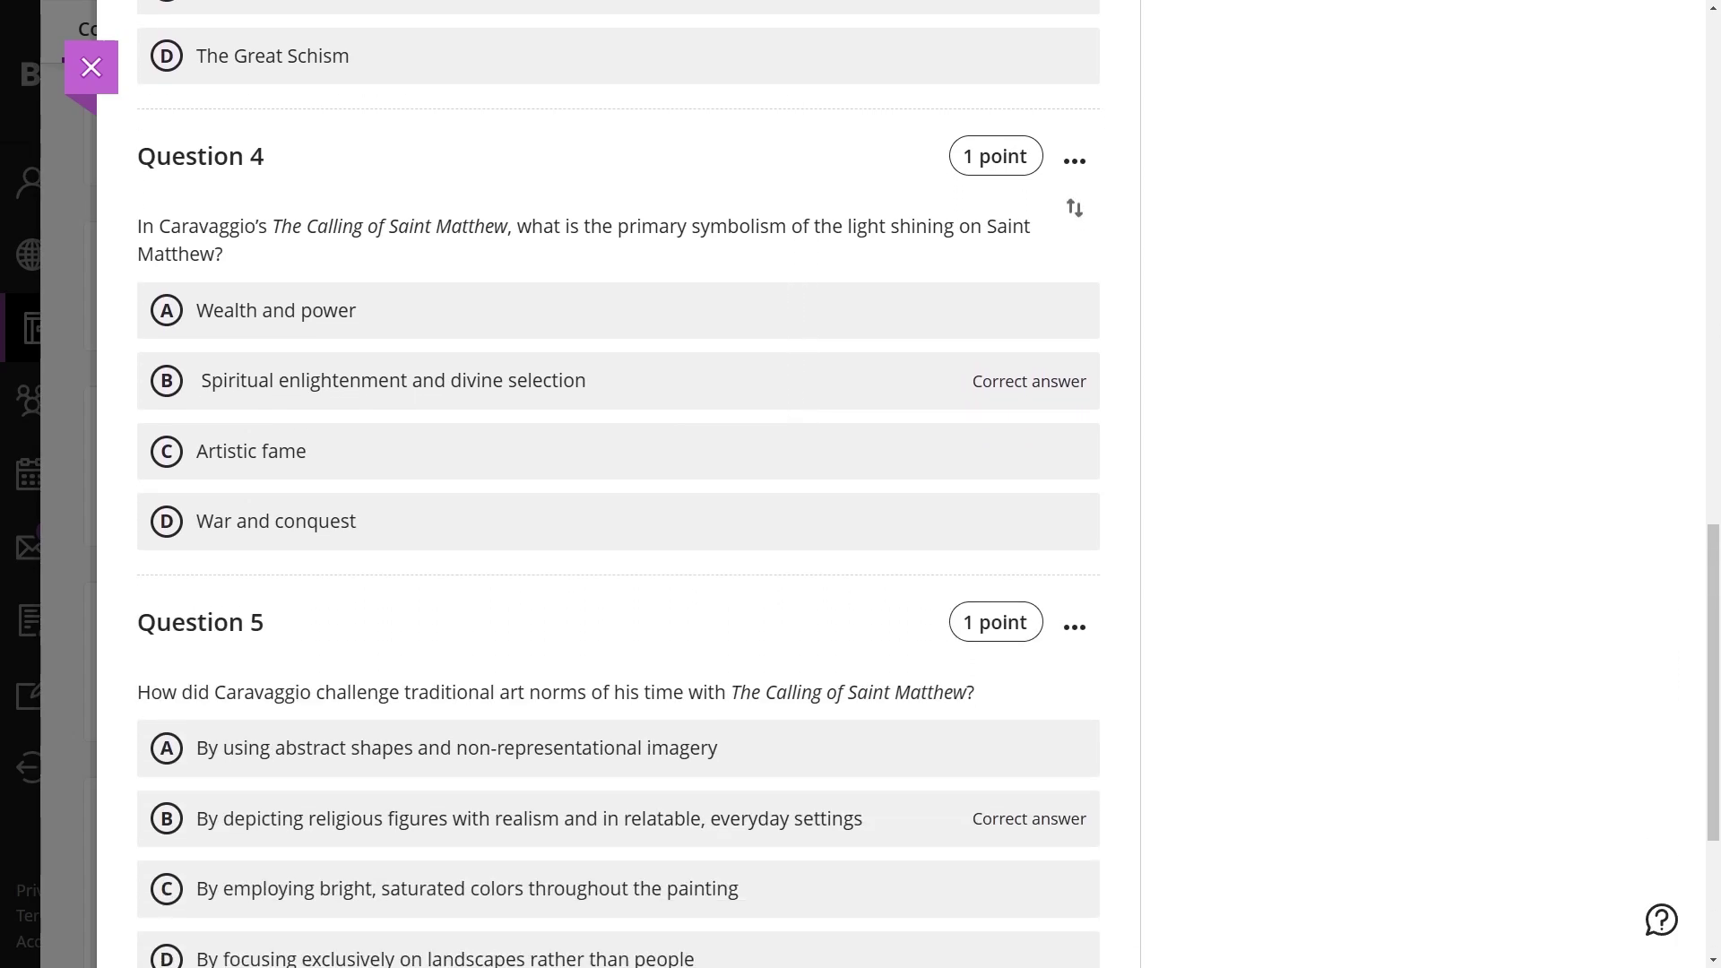
scroll(794, 527, "down", 1)
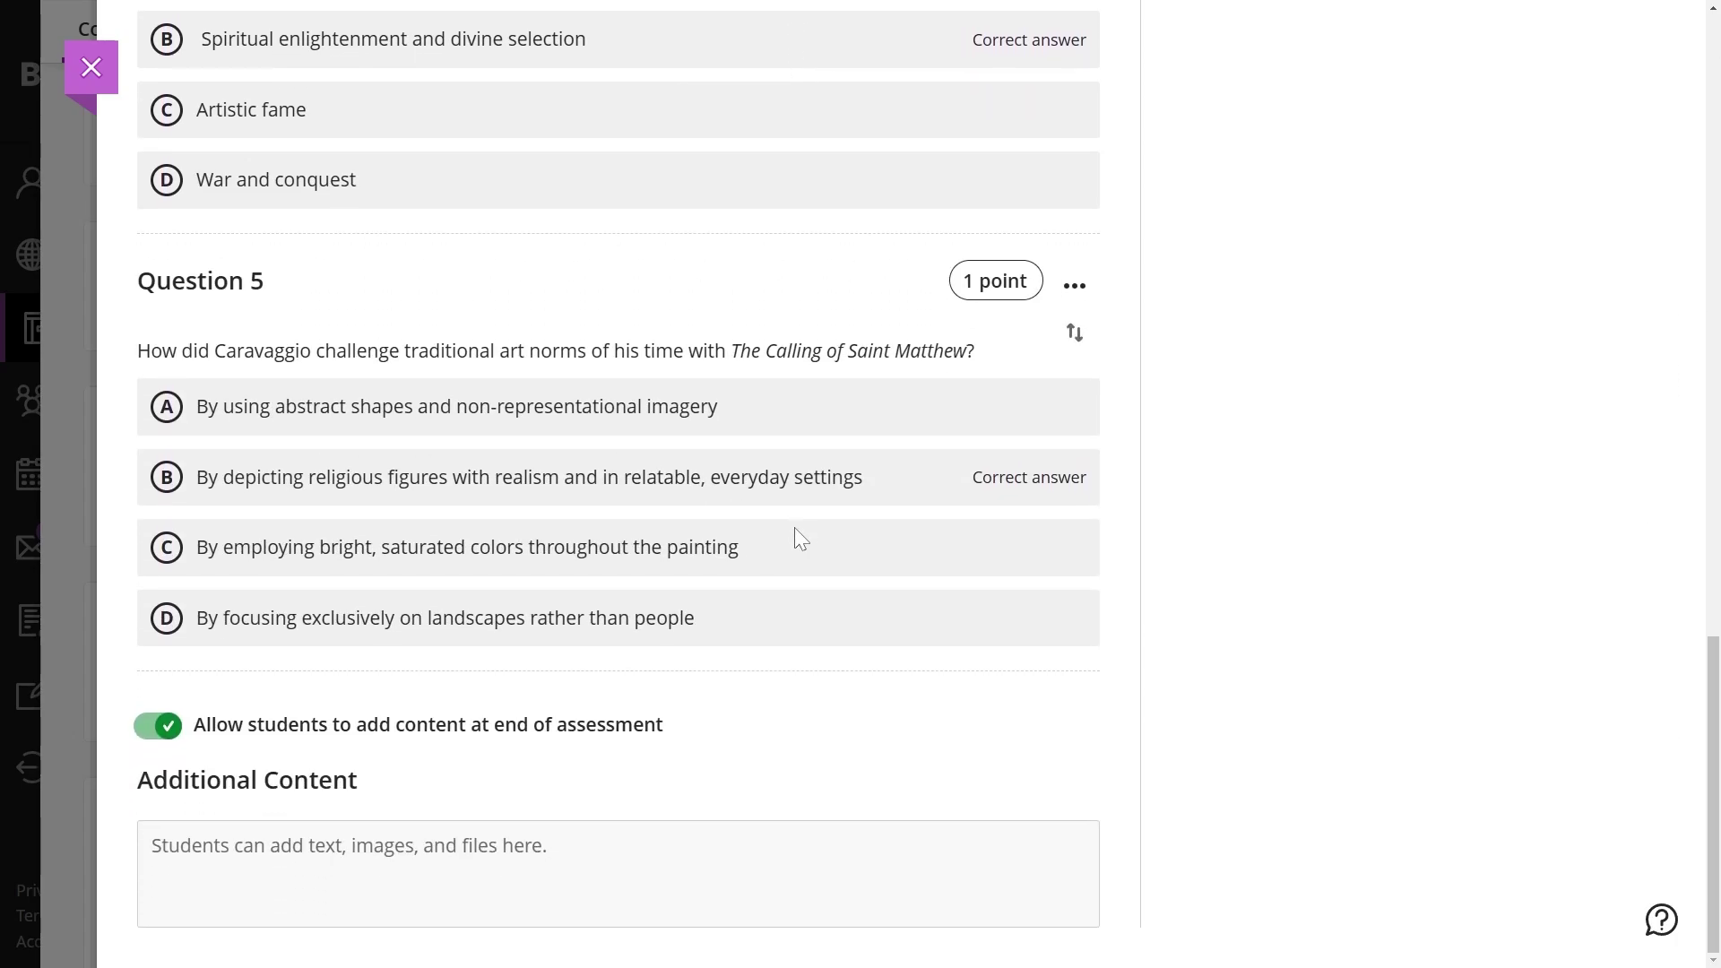
scroll(795, 531, "up", 8)
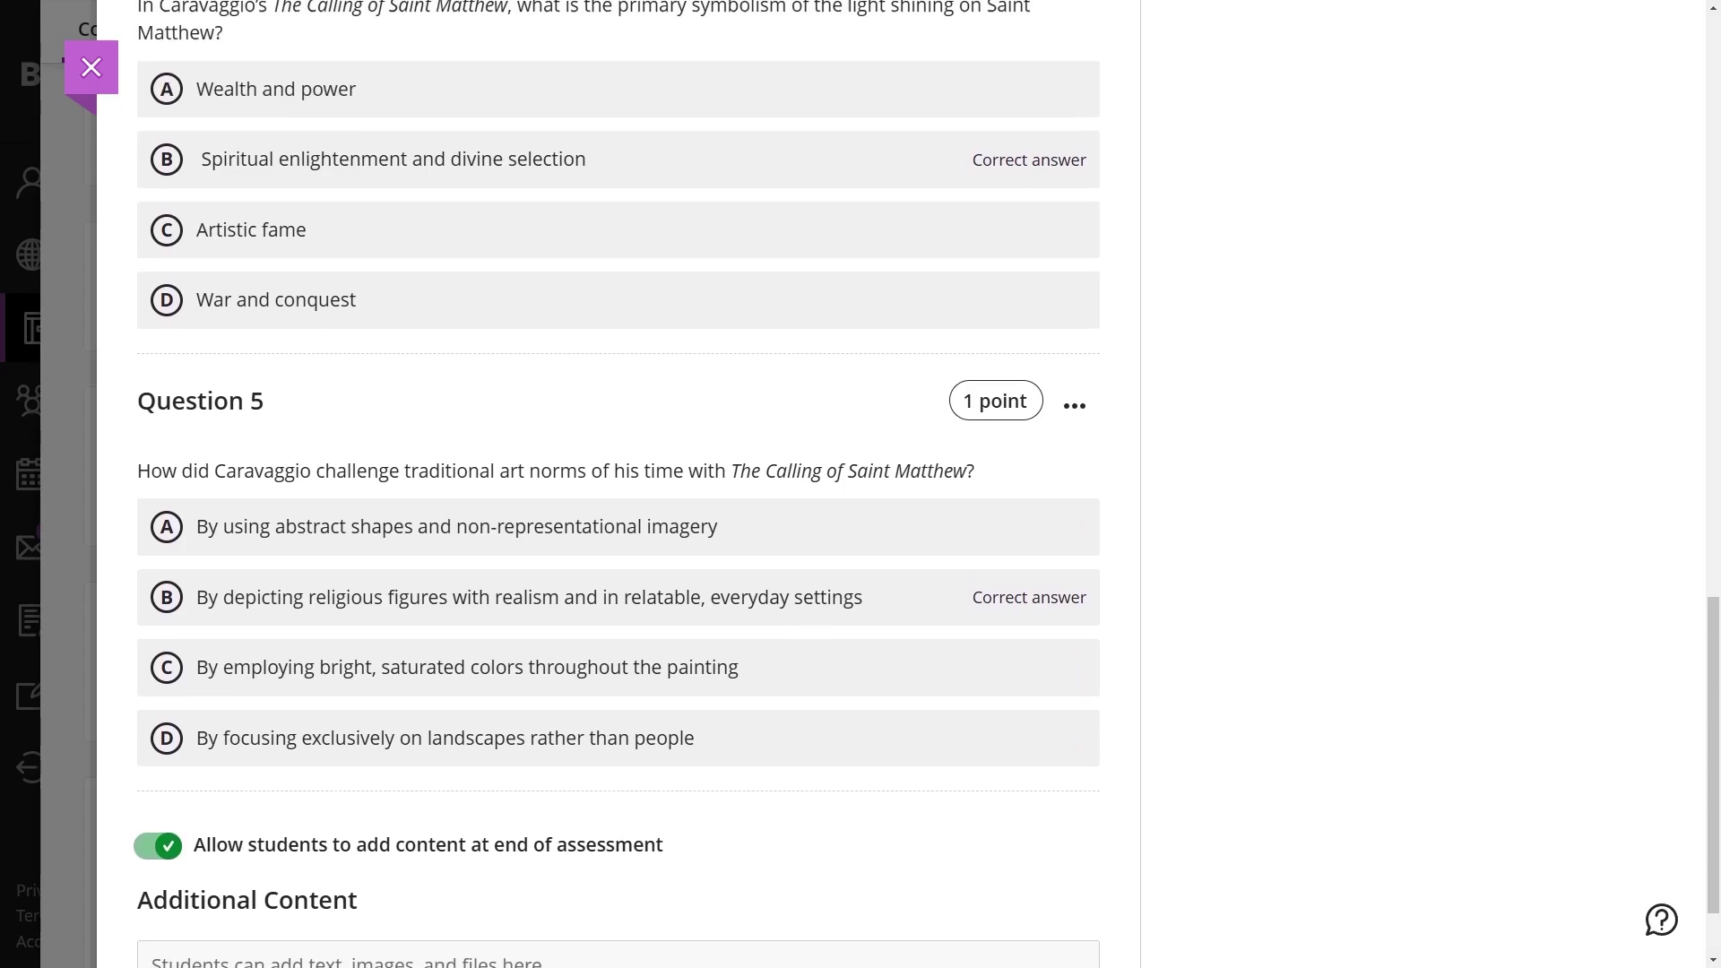
scroll(795, 530, "up", 10)
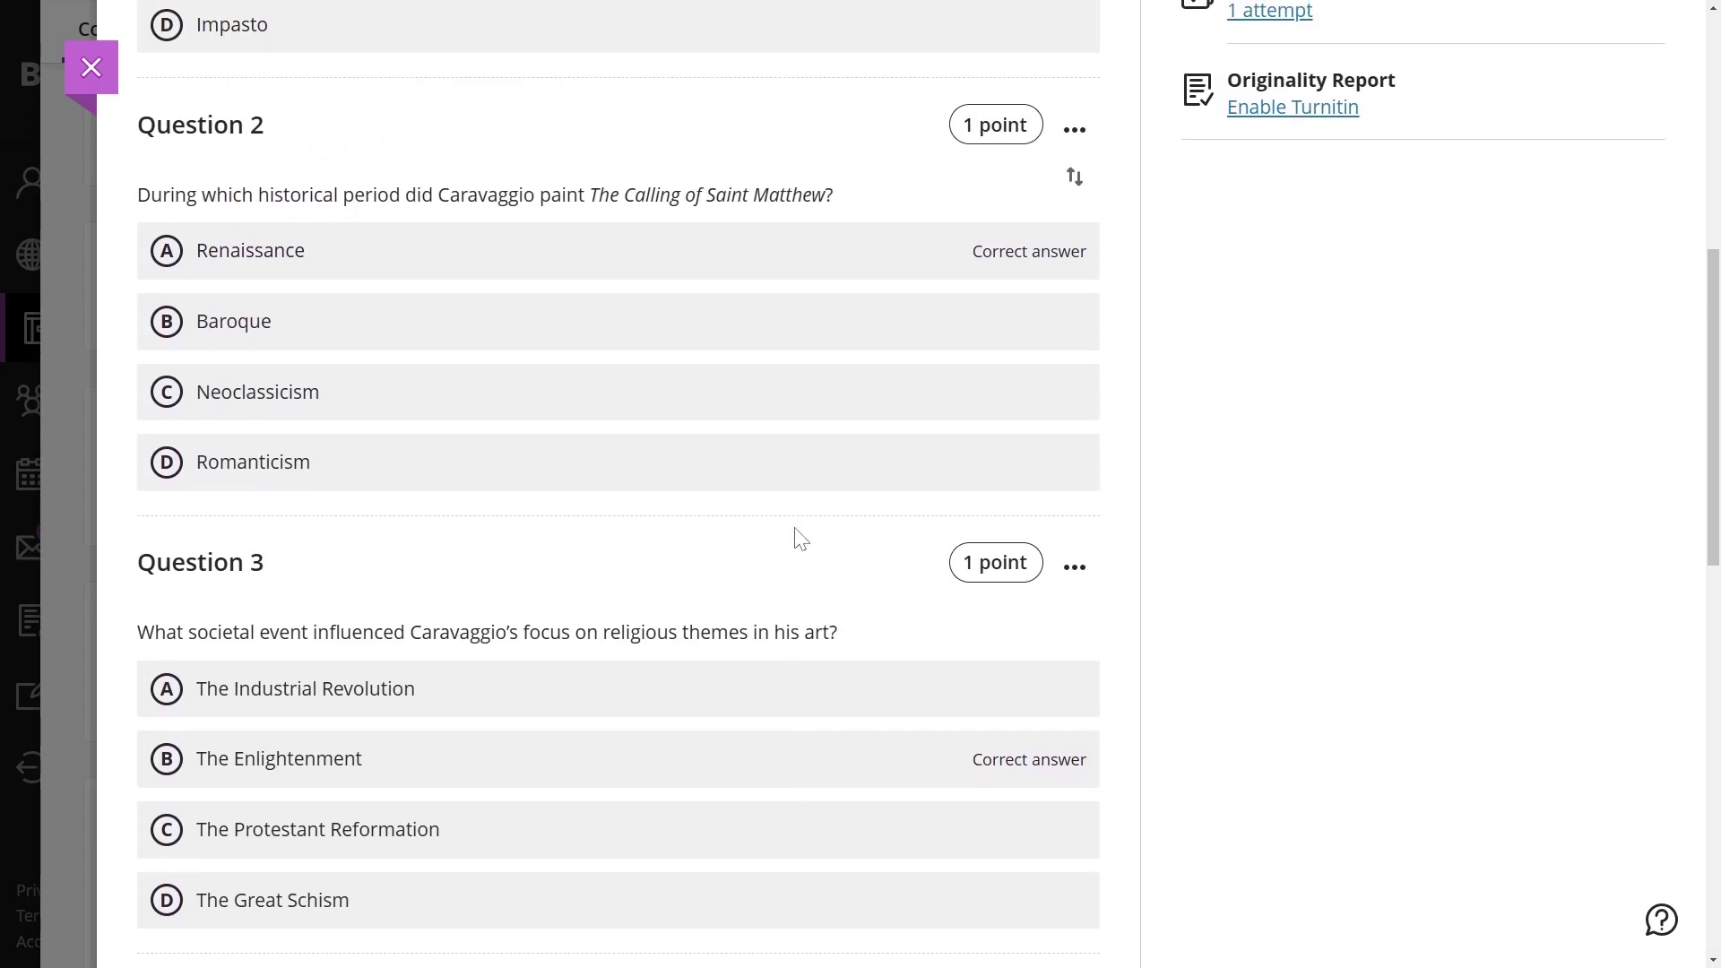
scroll(795, 530, "up", 4)
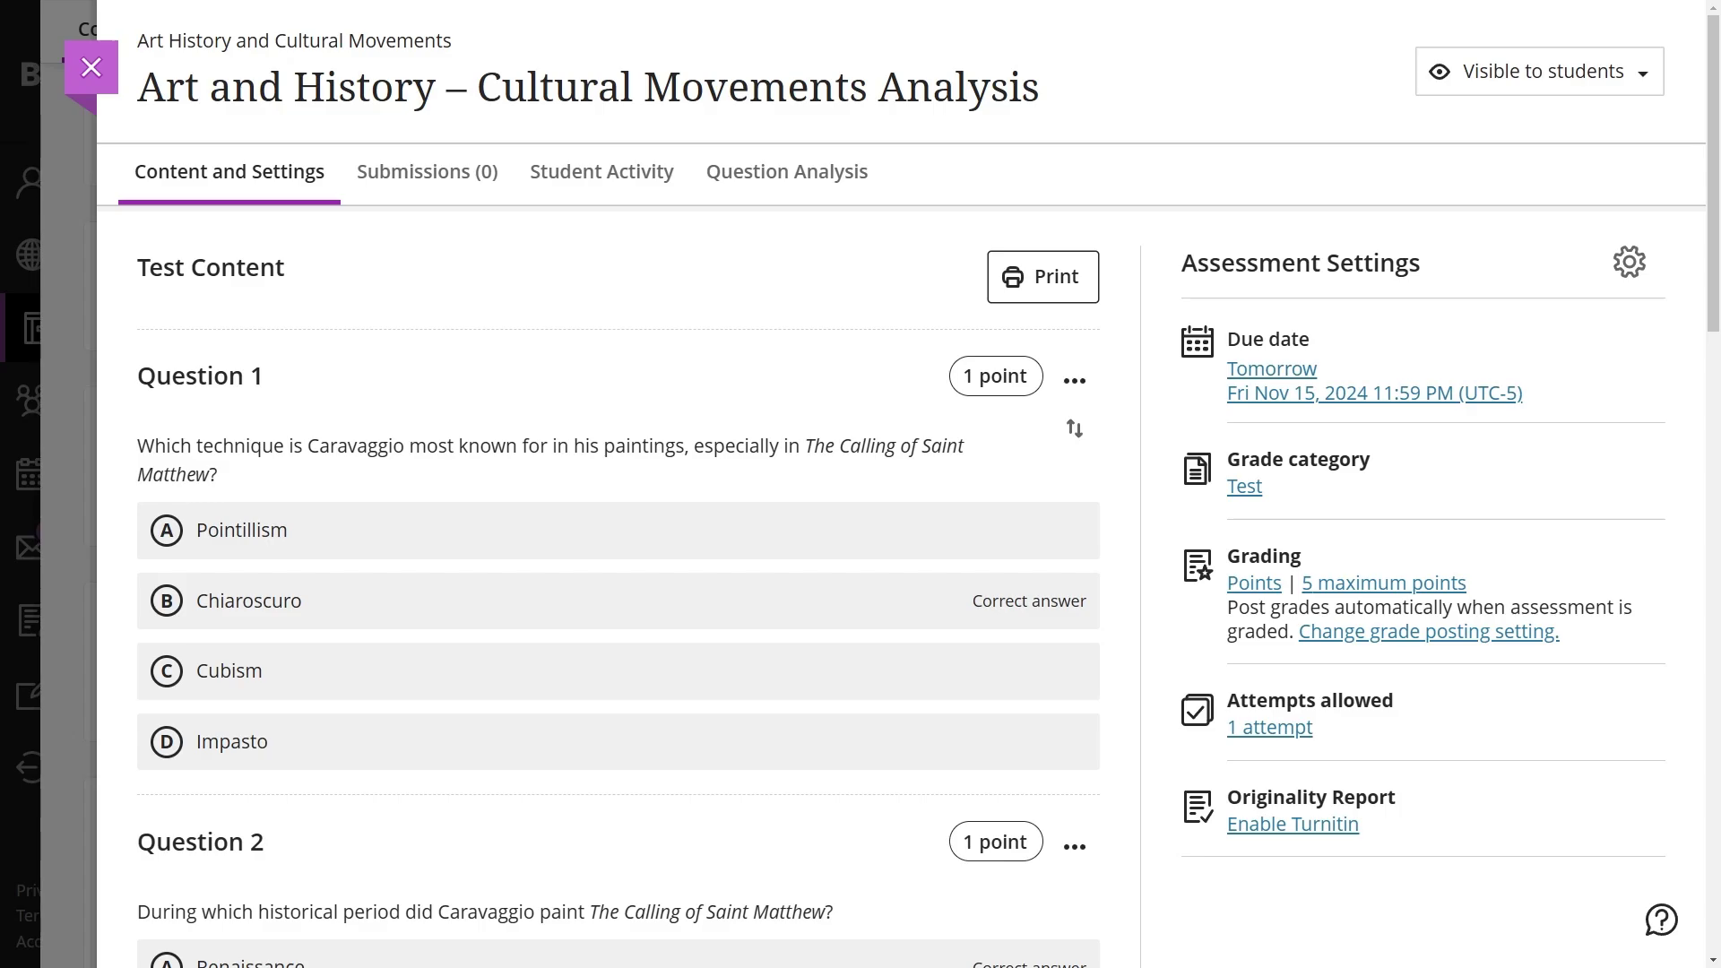
key("Escape")
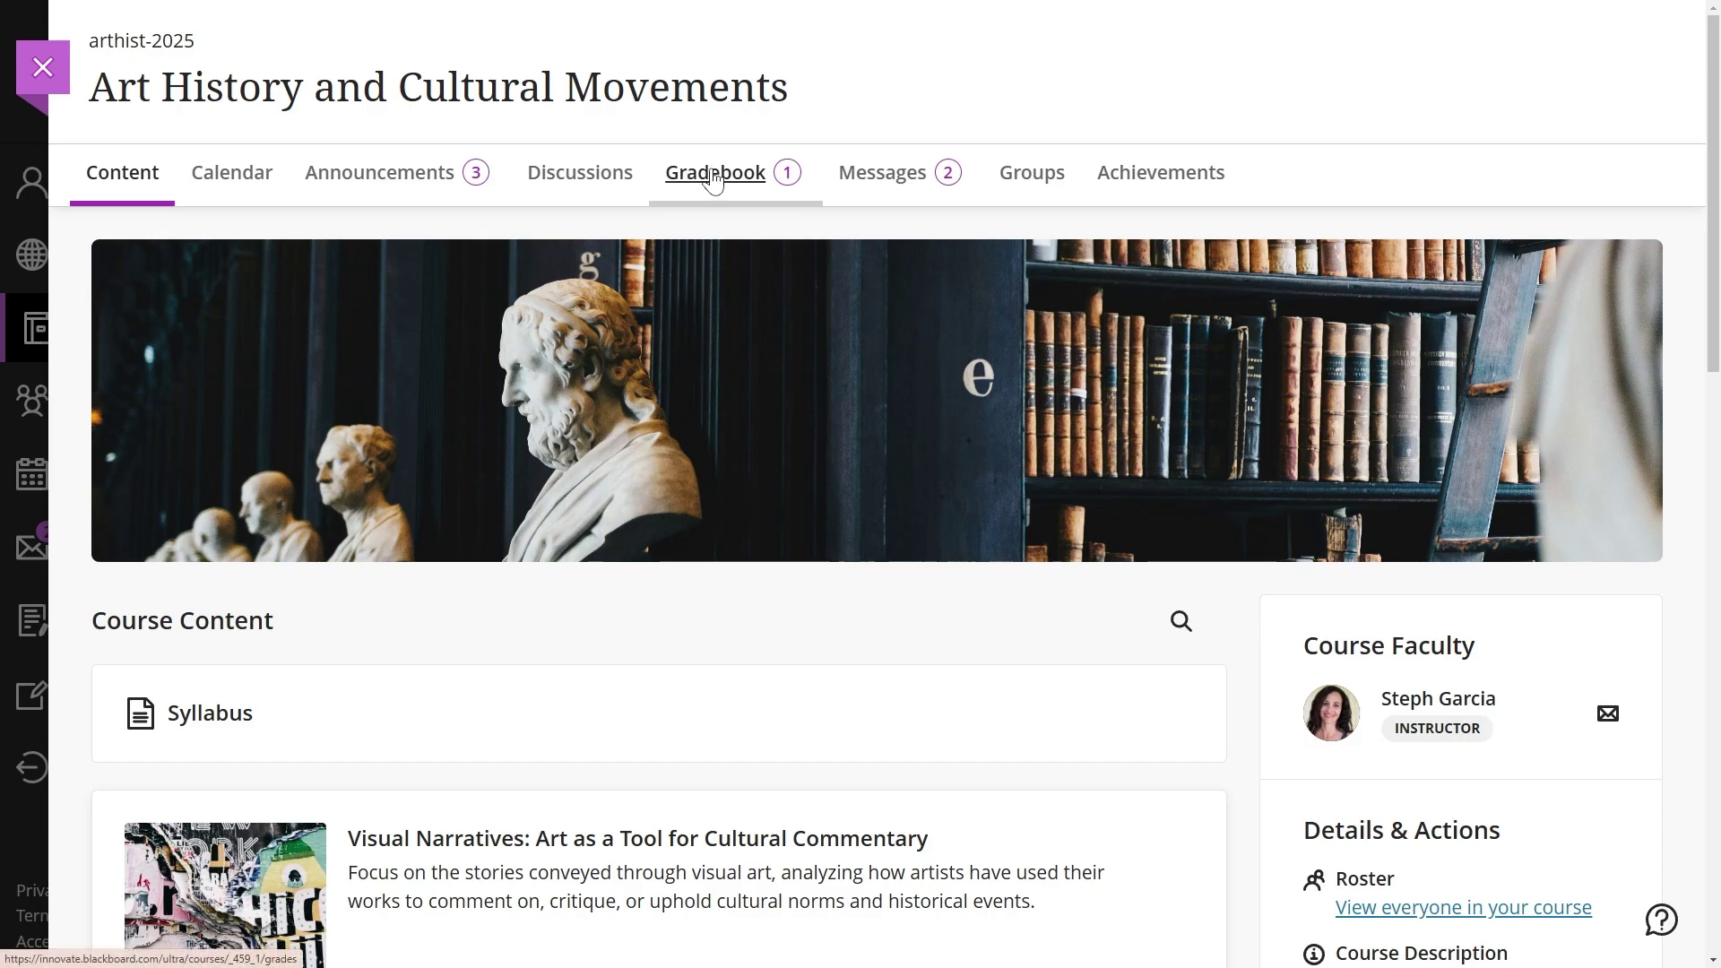
left_click(714, 172)
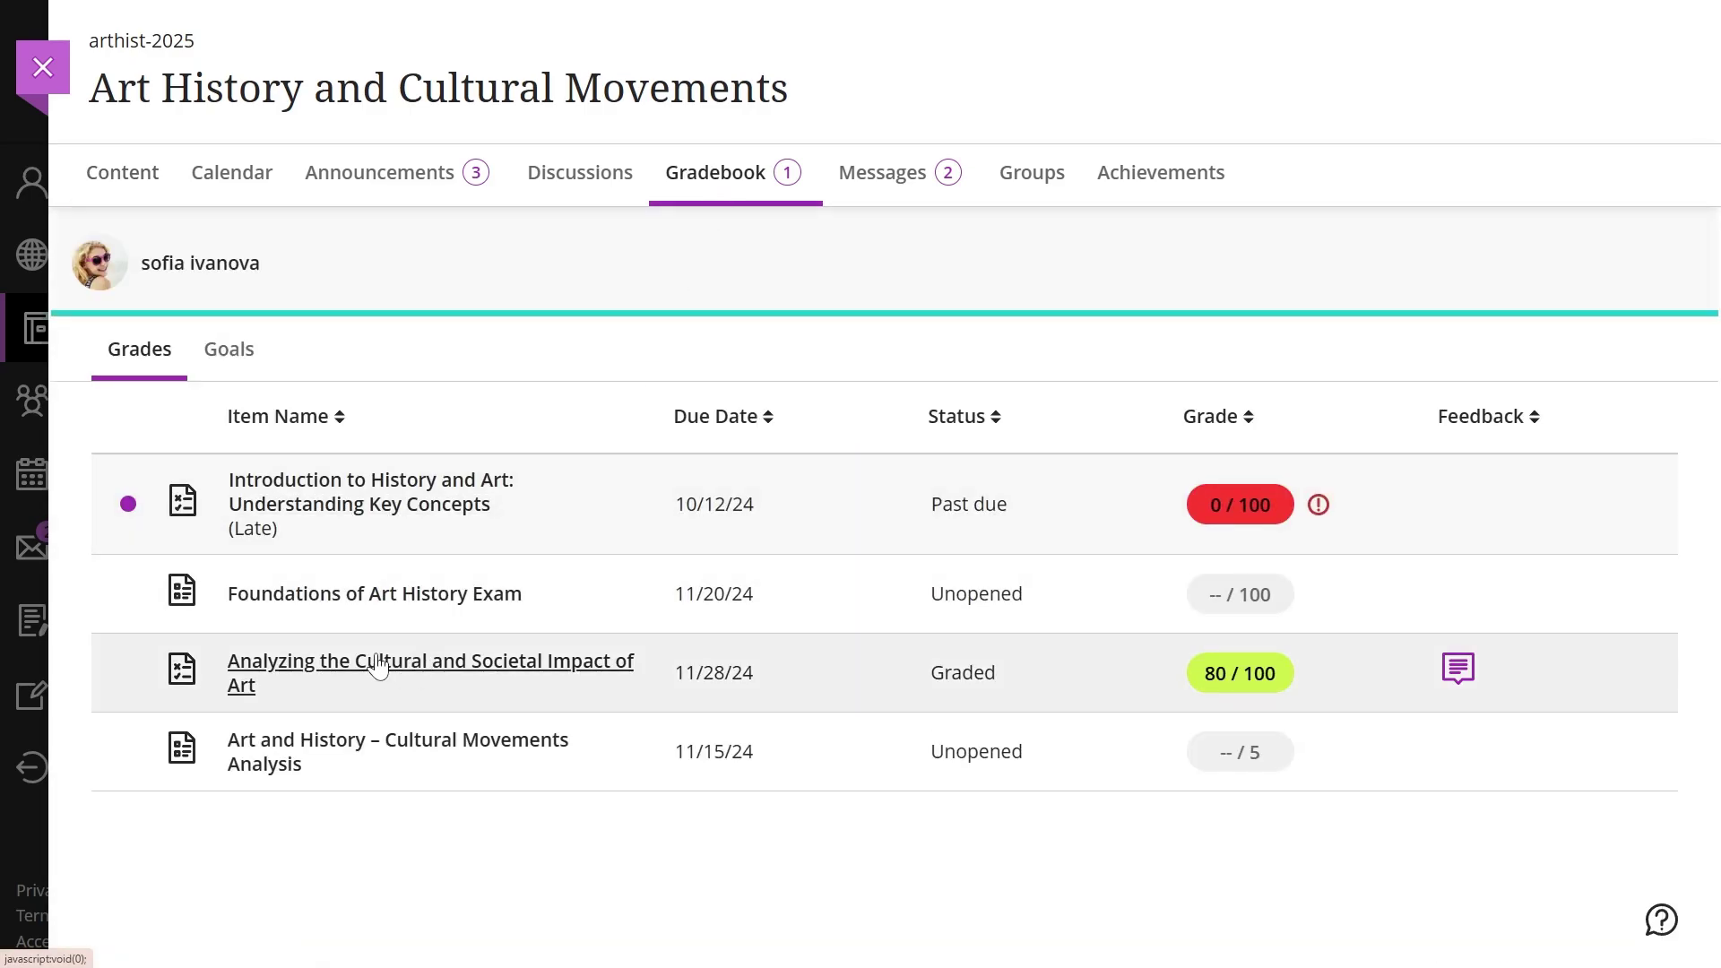
left_click(377, 664)
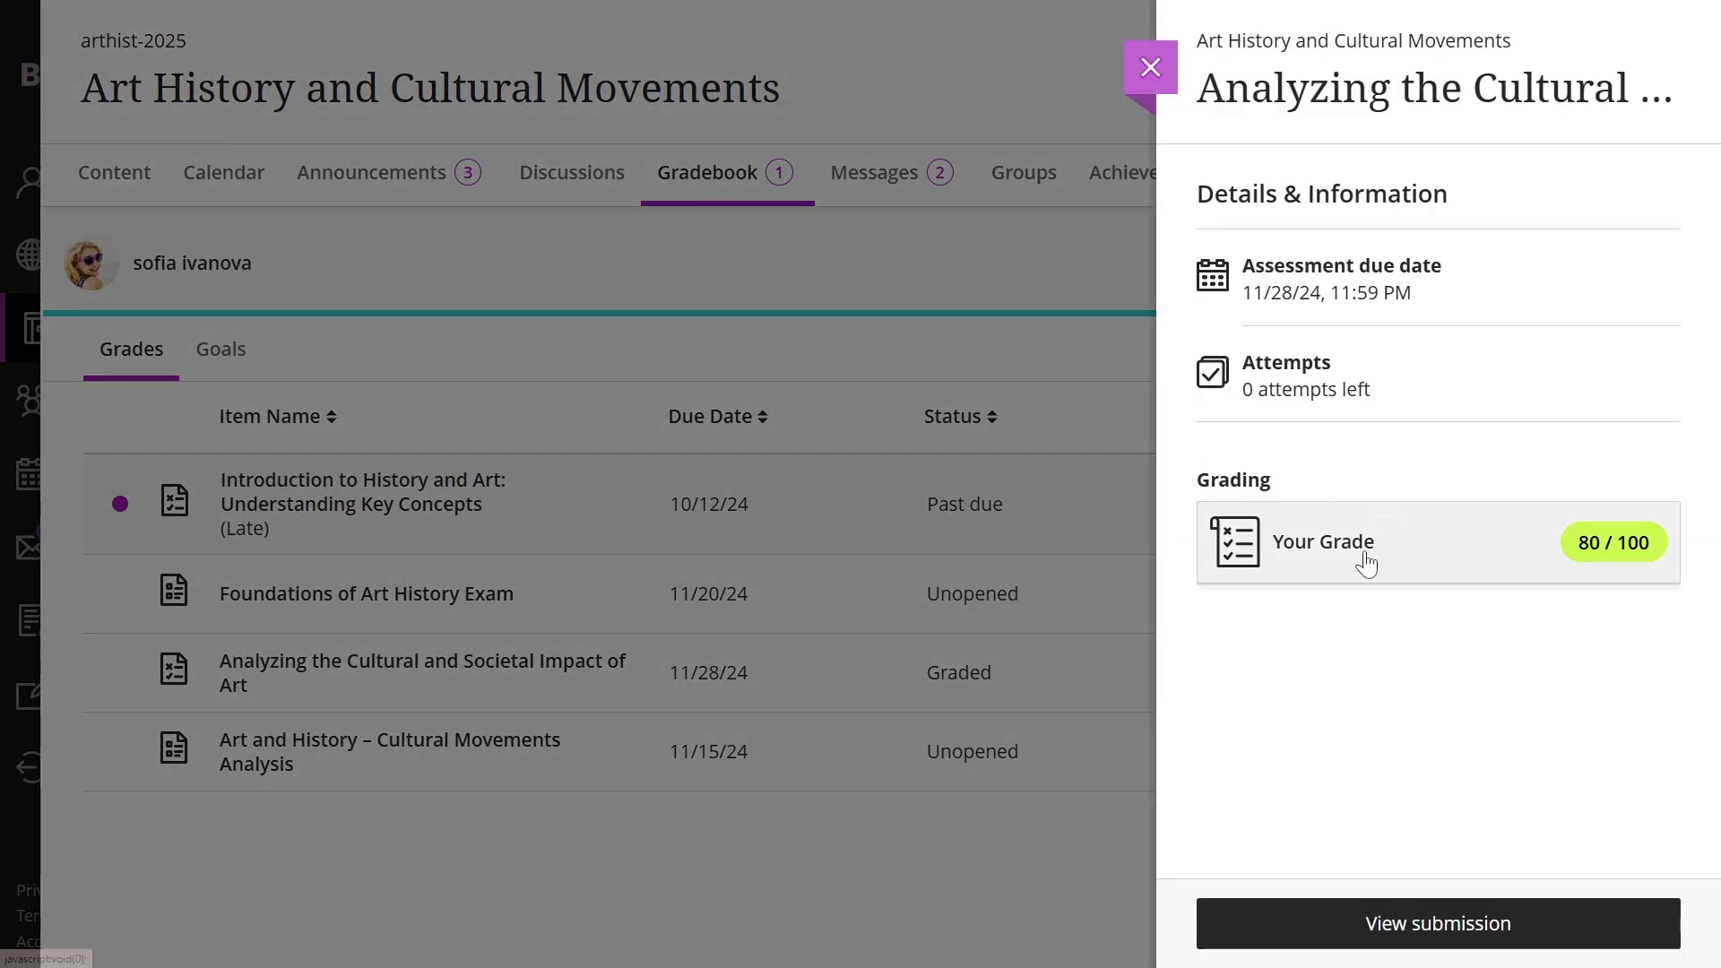
left_click(1371, 552)
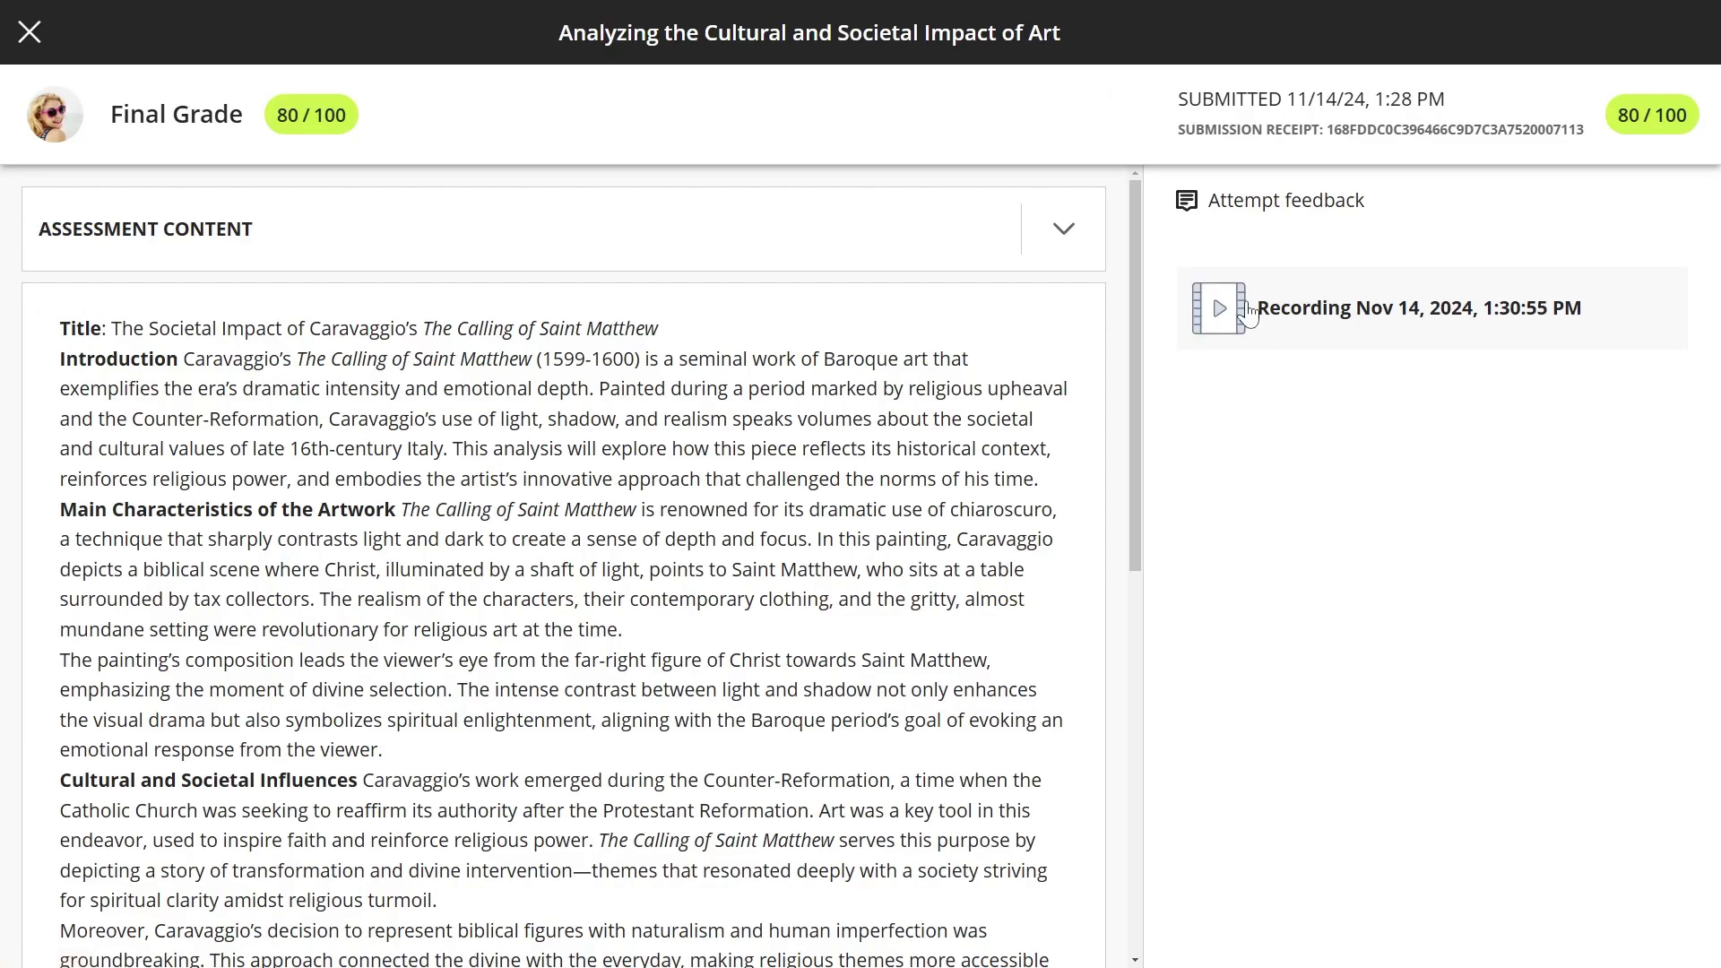
left_click(1240, 305)
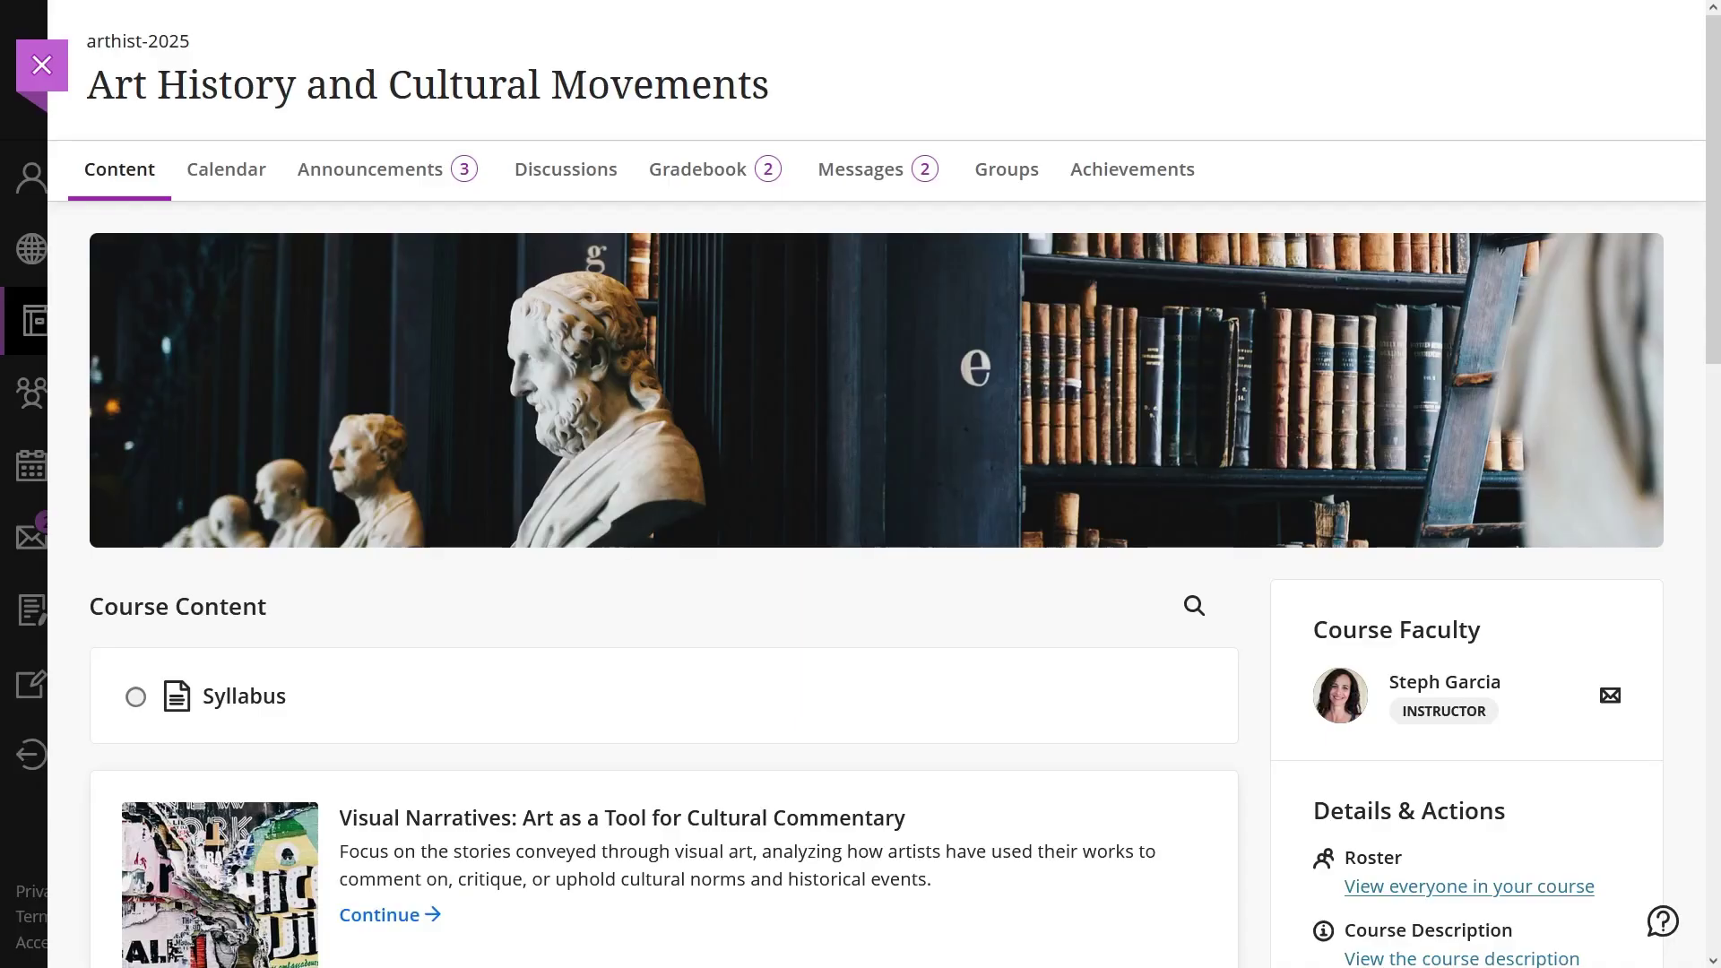
scroll(1125, 534, "down", 6)
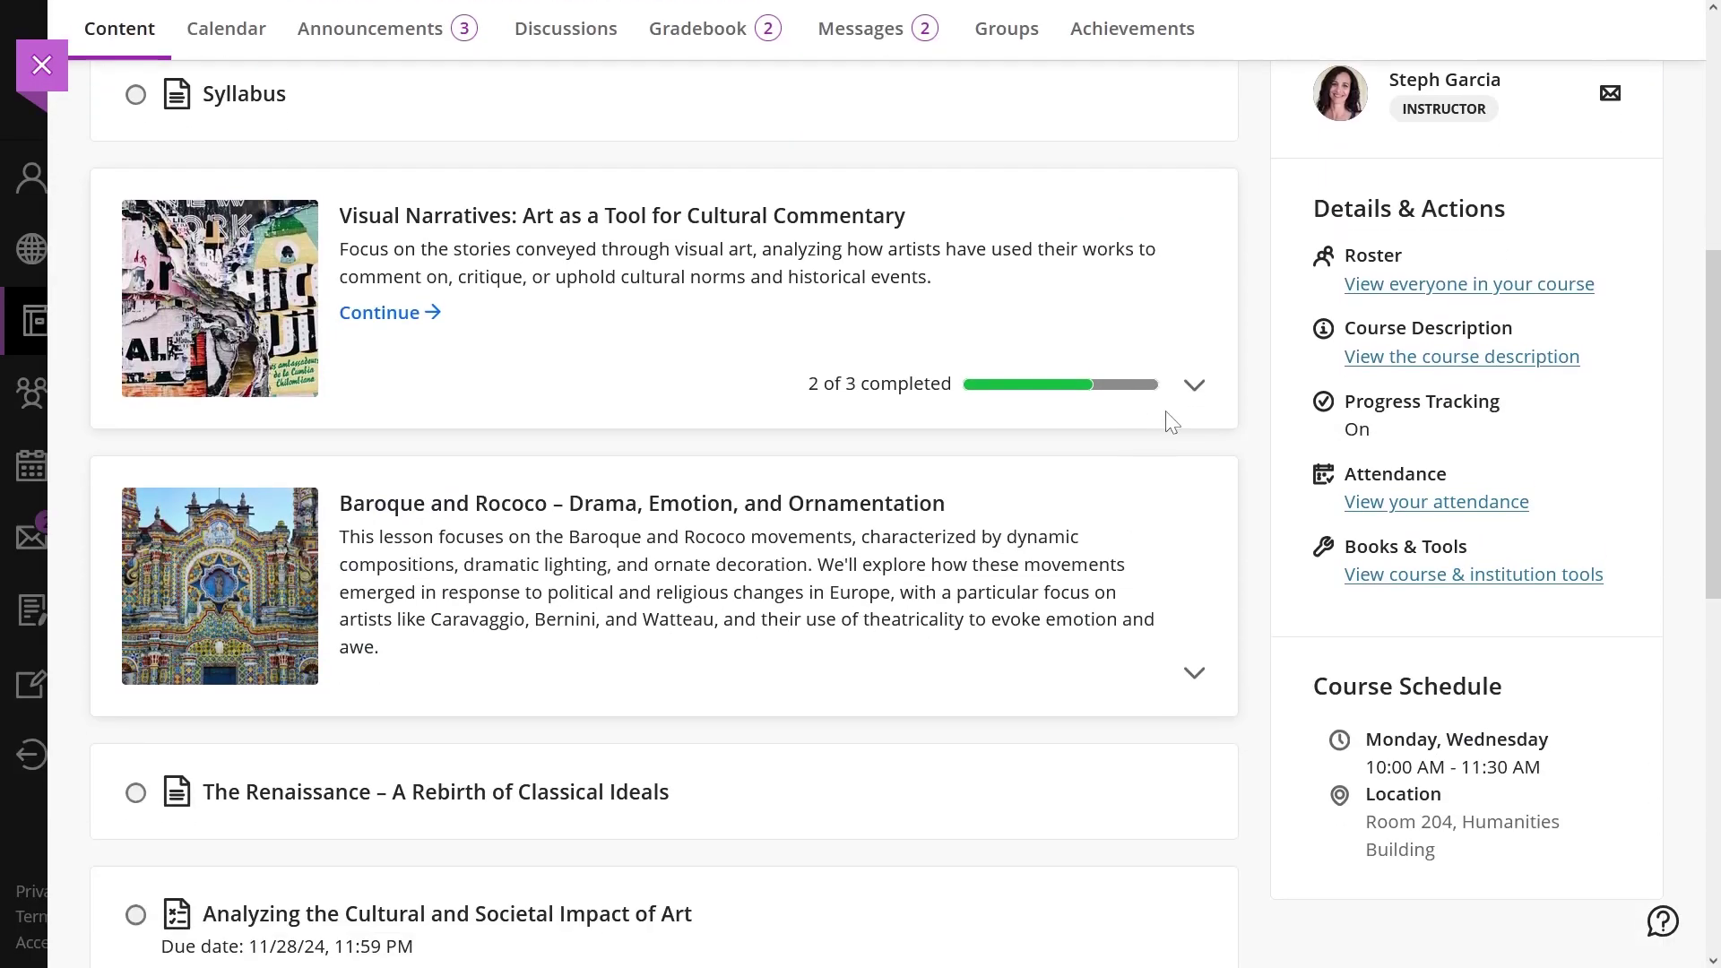
left_click(1195, 393)
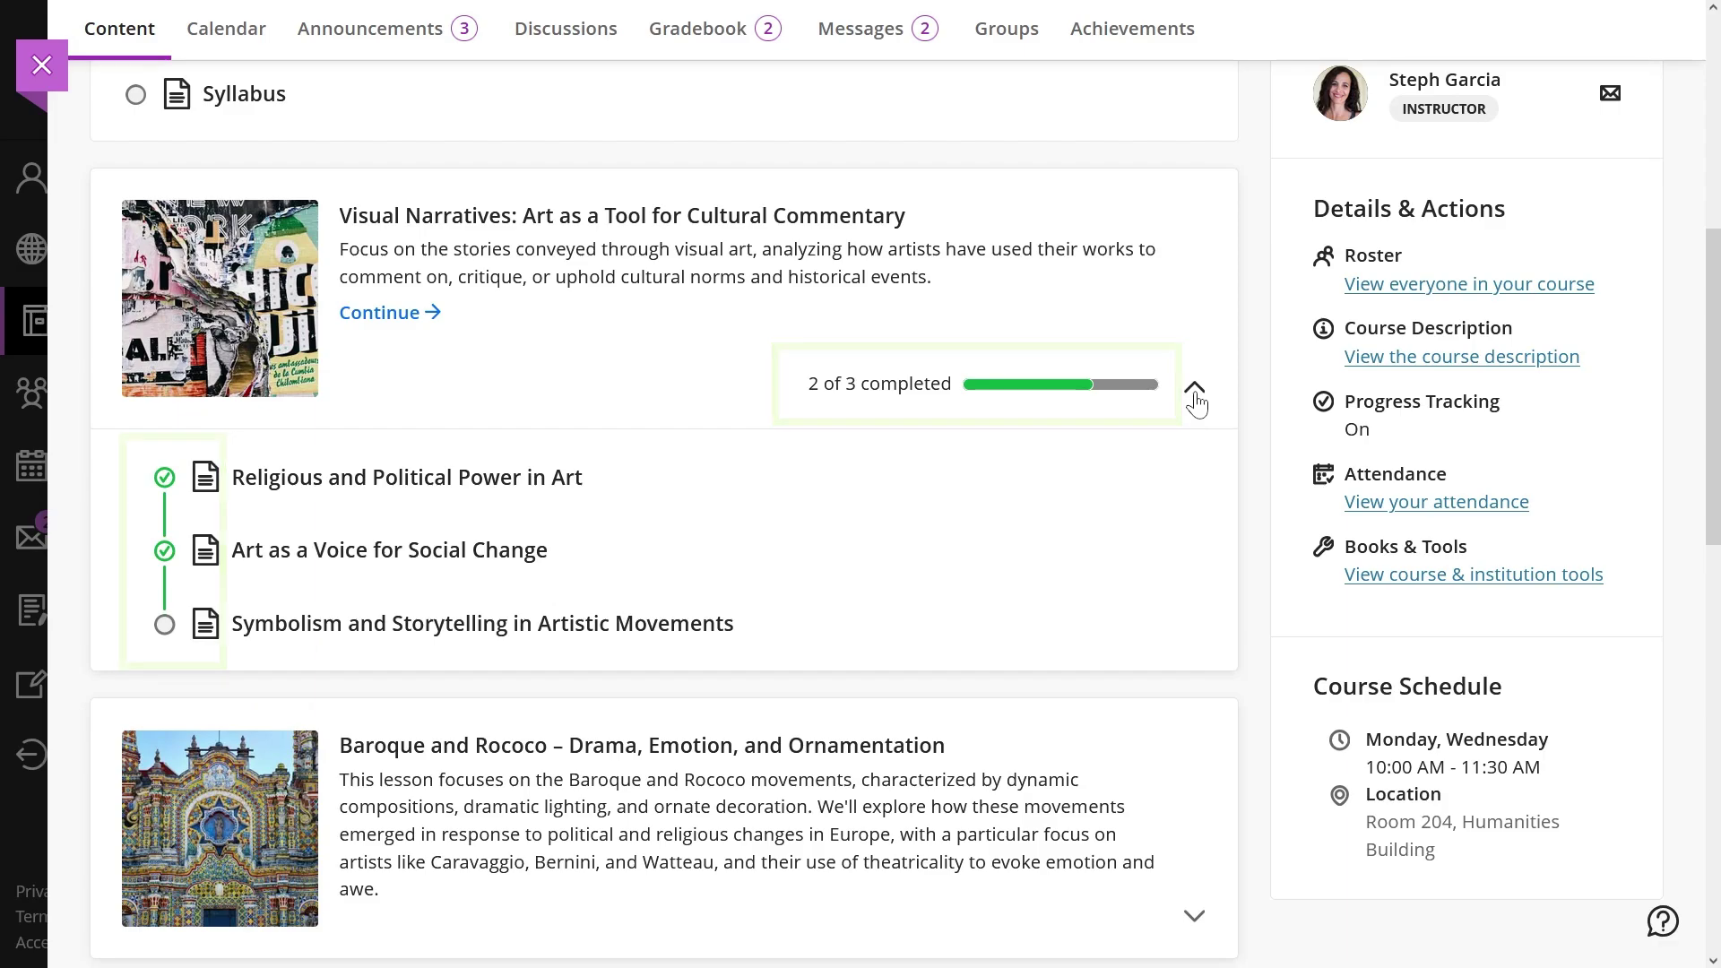
left_click(1195, 395)
scroll(1192, 405, "up", 7)
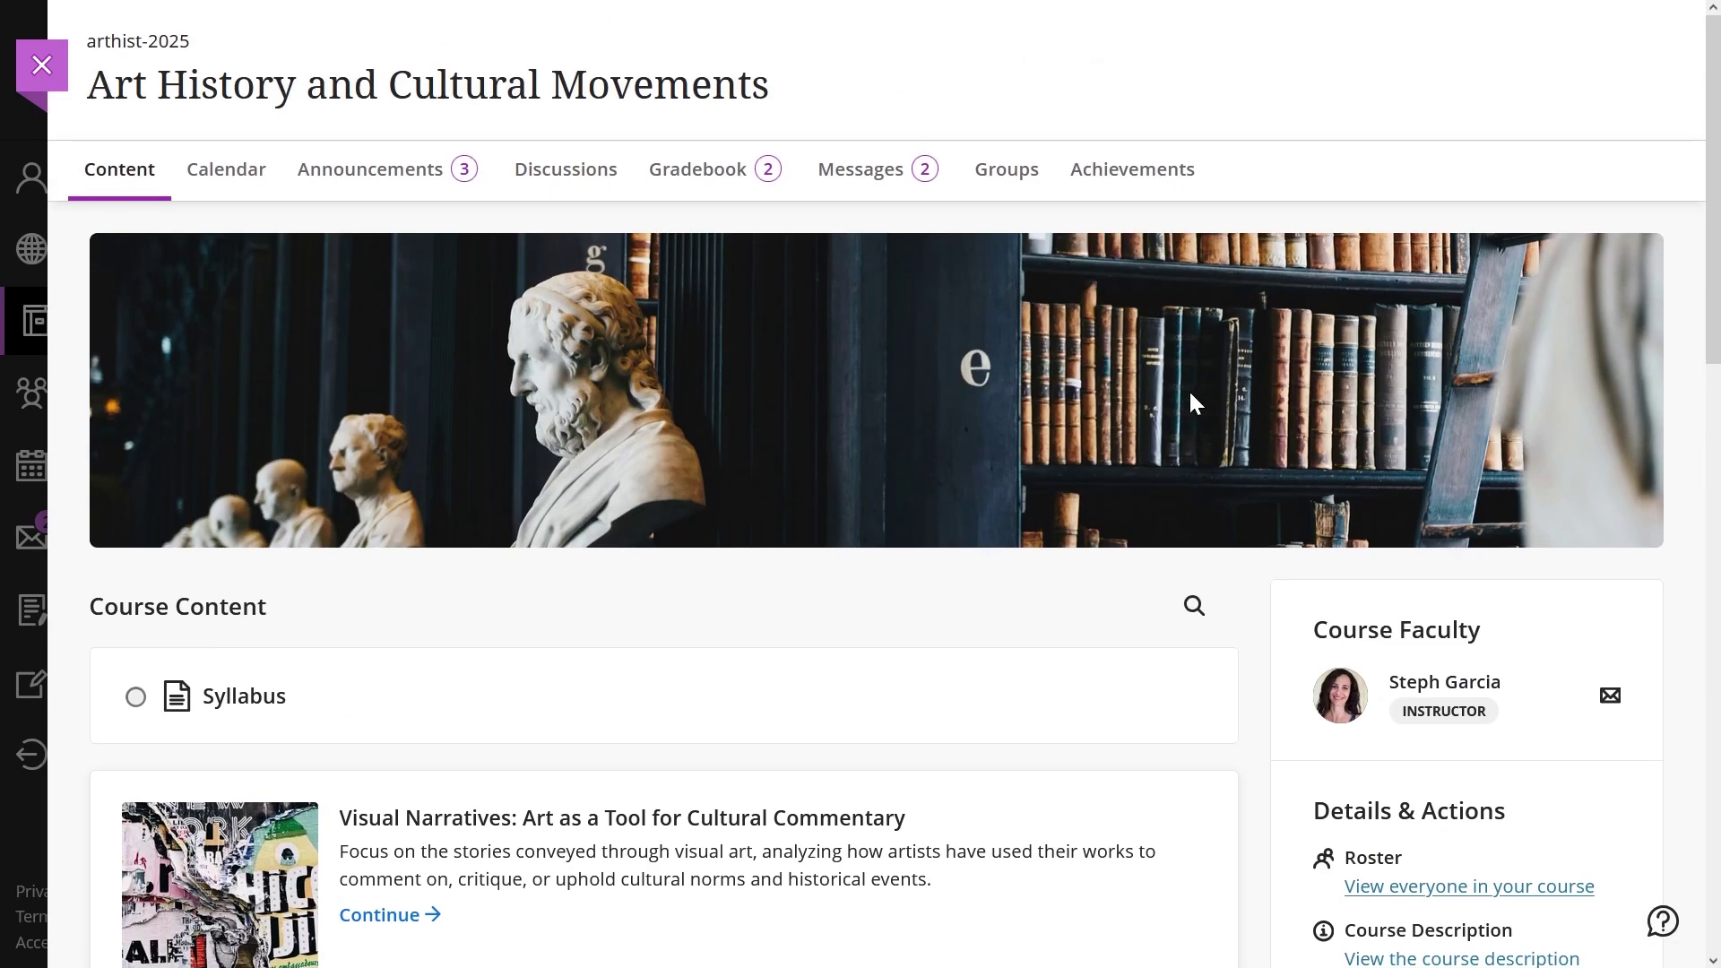